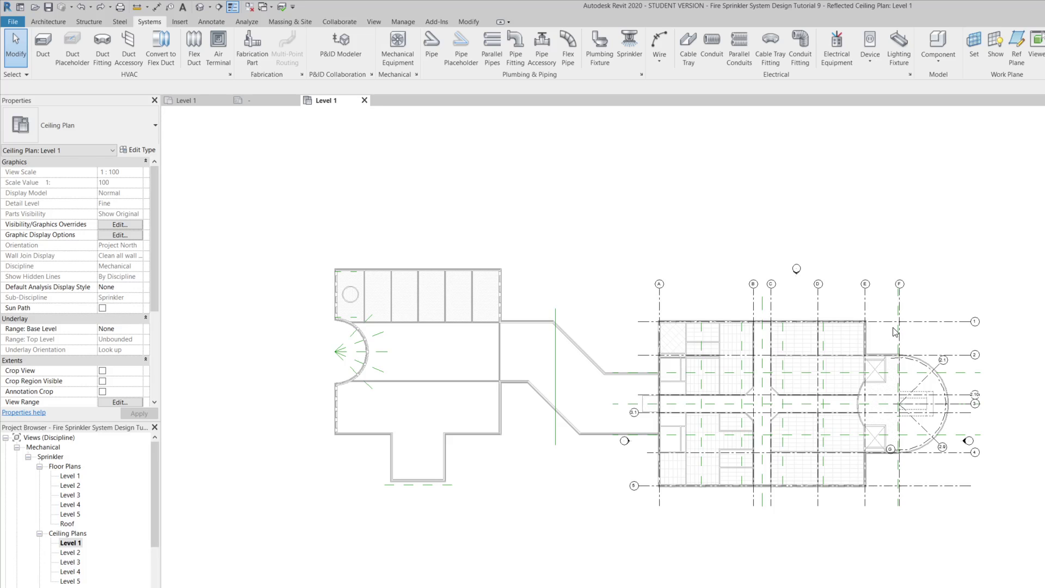
Zoom in and out to look over the Level 1 reflected ceiling plan
scroll(825, 329, up, 5)
scroll(857, 334, up, 5)
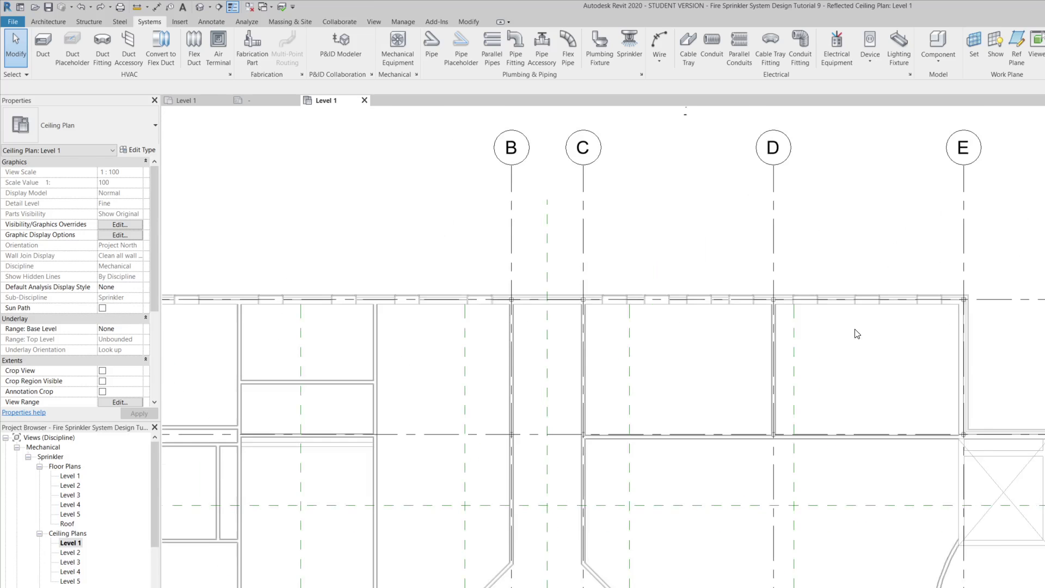
scroll(945, 415, down, 3)
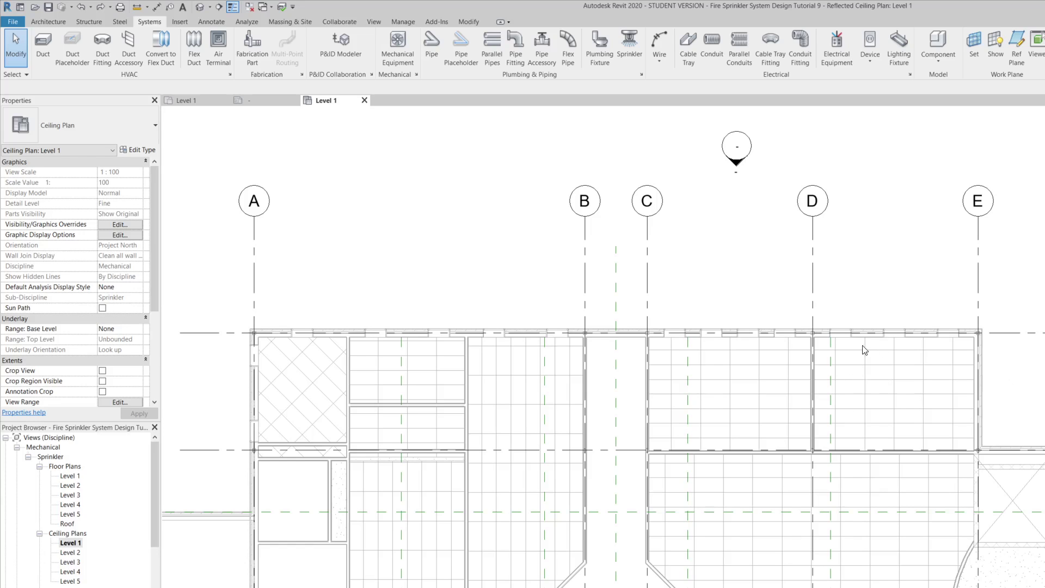
Check the room layout on the Level 1 floor plan, then go back to the Level 1 ceiling plan
double_click(70, 477)
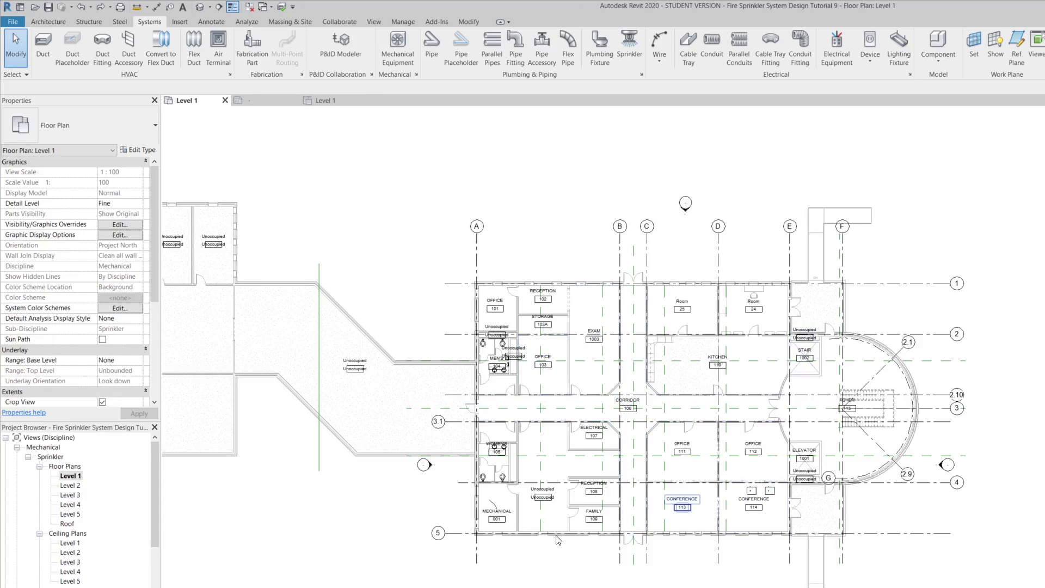
double_click(69, 544)
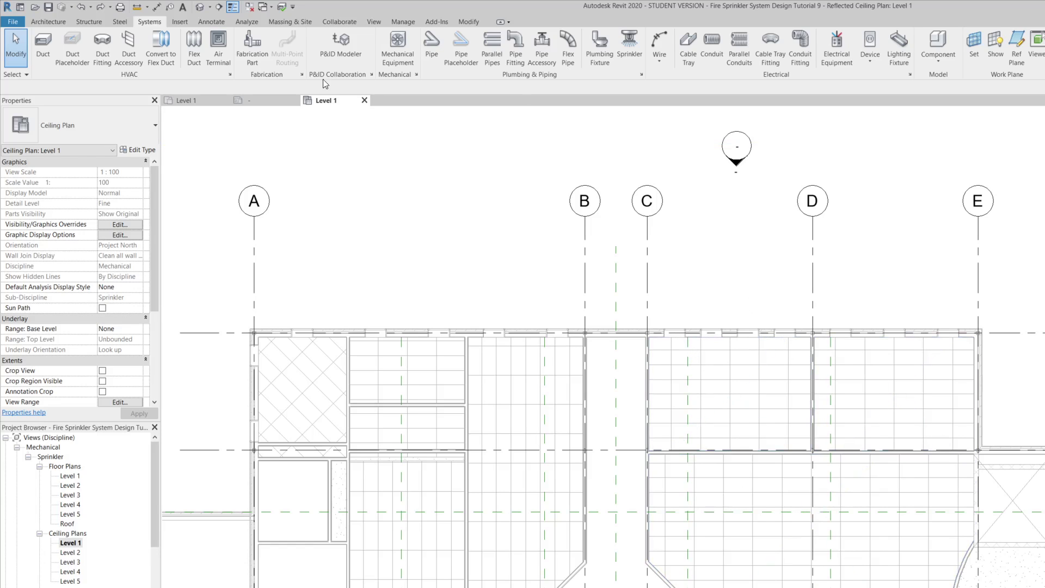
Annotate the ceiling right of grid D with a 2438 spot elevation, including a leader and shoulder
click(218, 22)
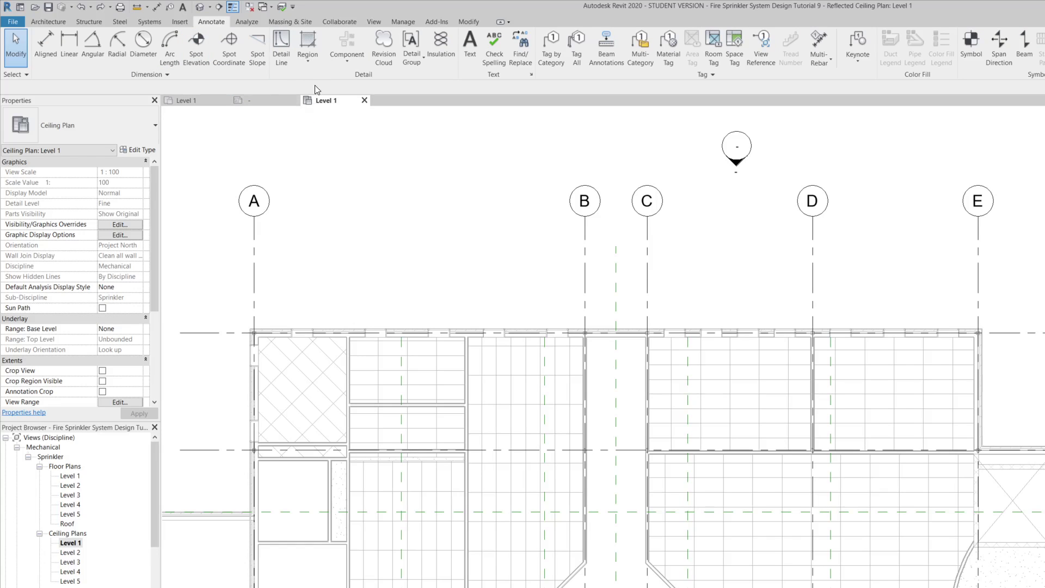
click(203, 60)
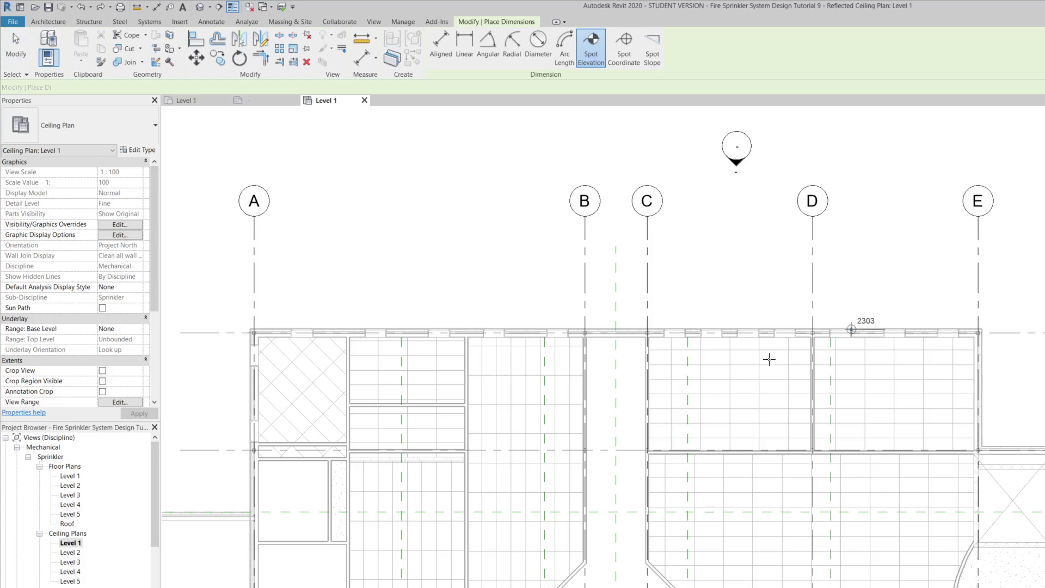
scroll(861, 330, up, 3)
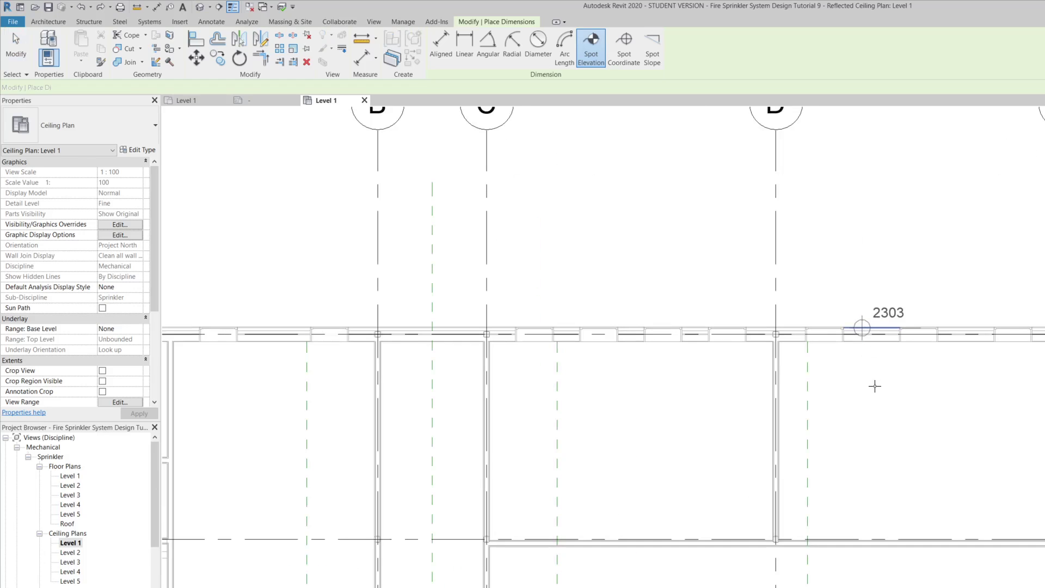
scroll(865, 337, up, 2)
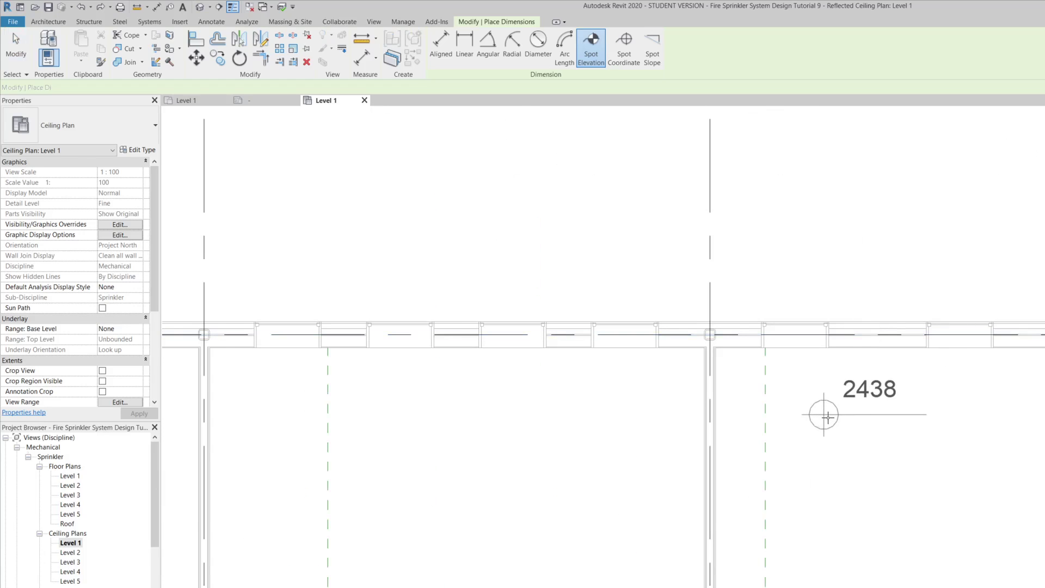
scroll(822, 419, down, 3)
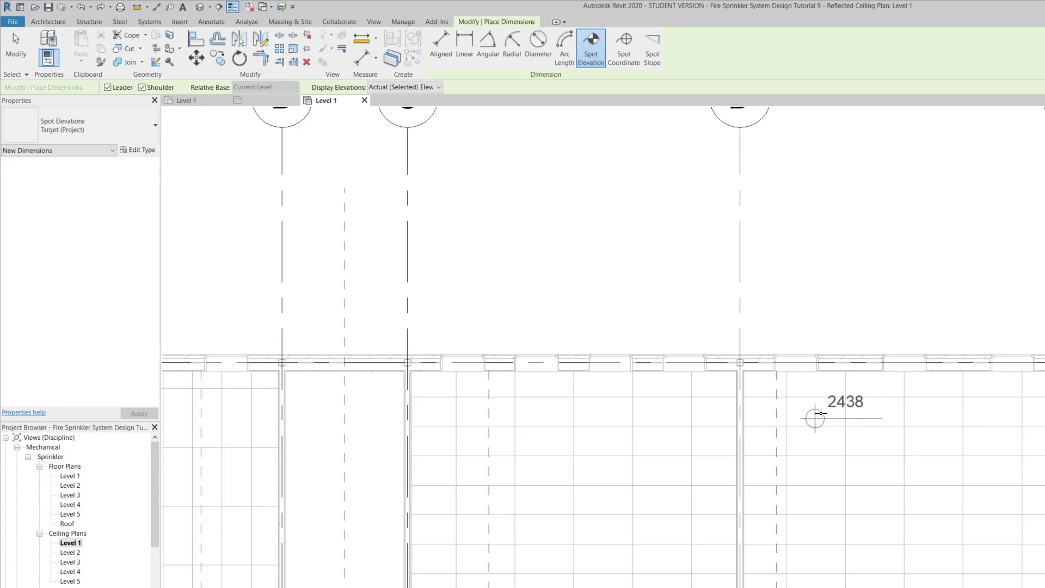
click(809, 411)
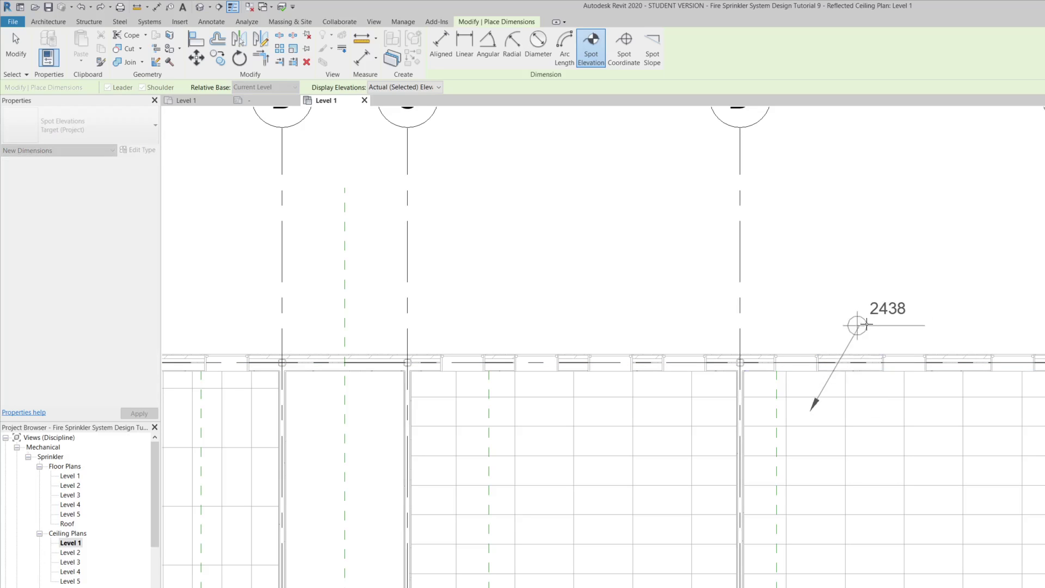
click(860, 326)
click(918, 325)
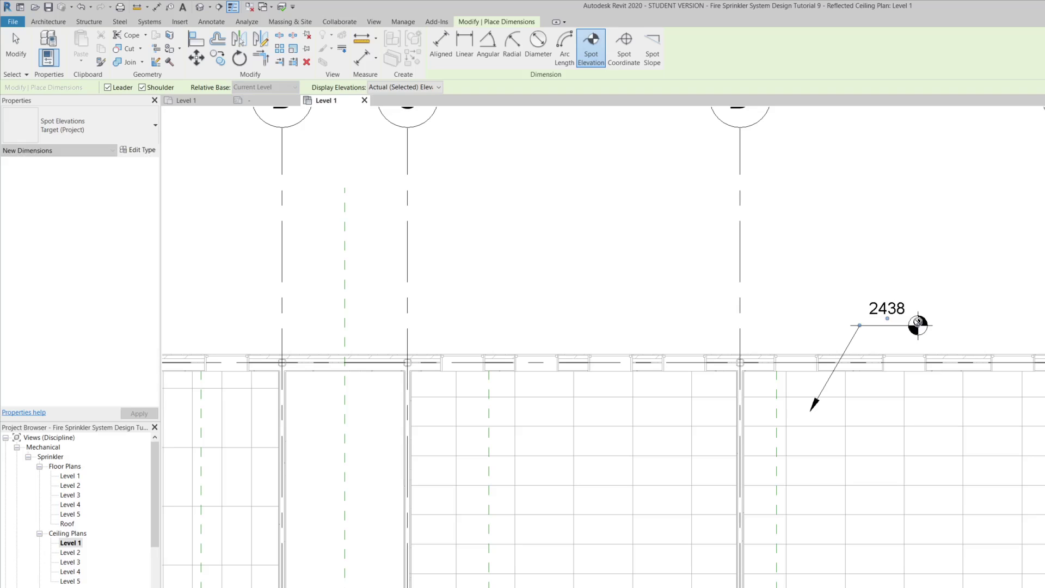
key(Escape)
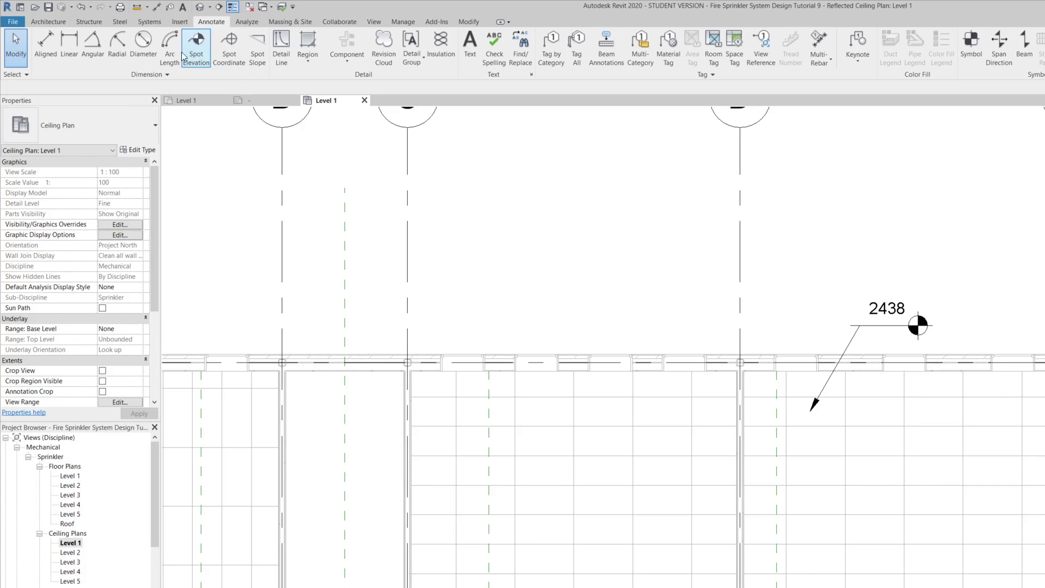
Start the Sprinkler tool and compare the pendent and horizontal sidewall types in the type selector
click(152, 24)
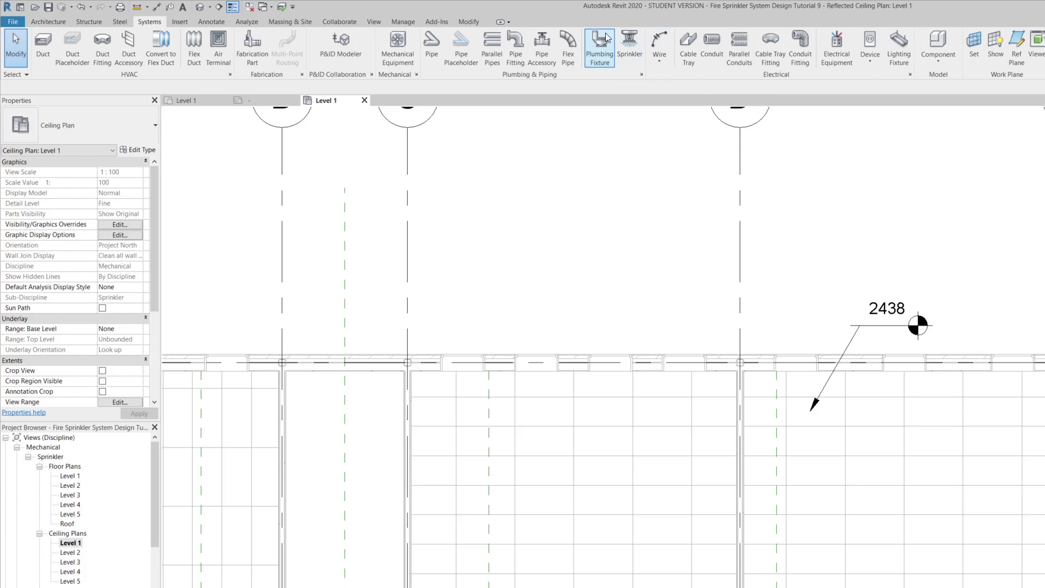
click(631, 46)
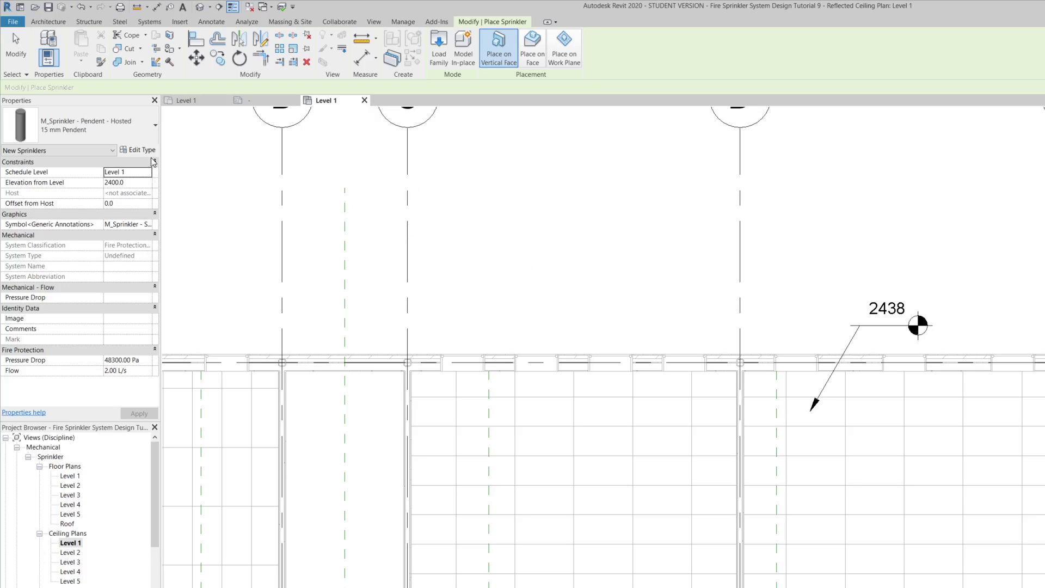
click(125, 125)
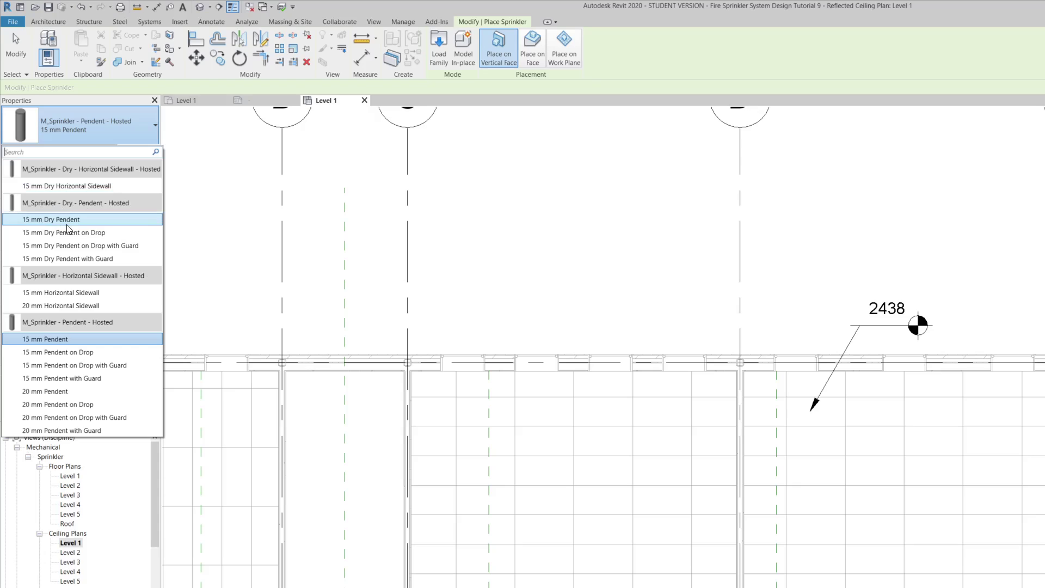
mouse_move(67, 228)
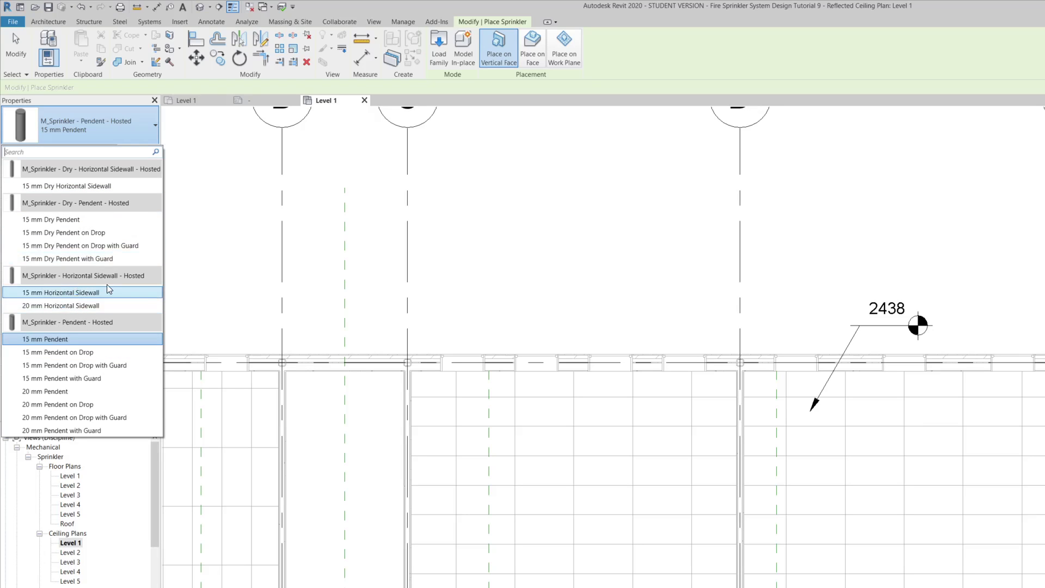
mouse_move(87, 279)
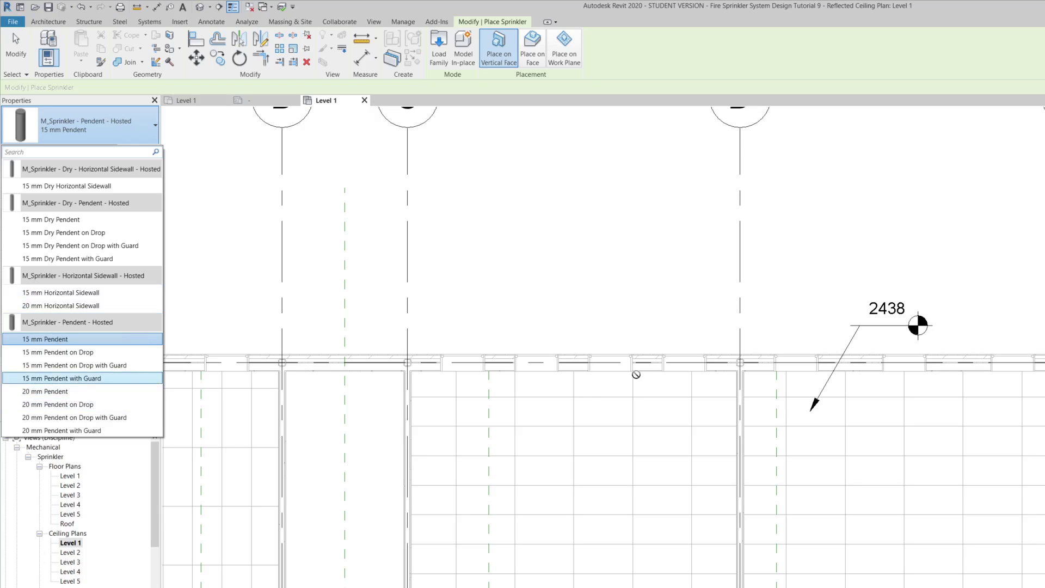
Choose the 15 mm Pendent sprinkler type, hosted with Place on Face
click(61, 340)
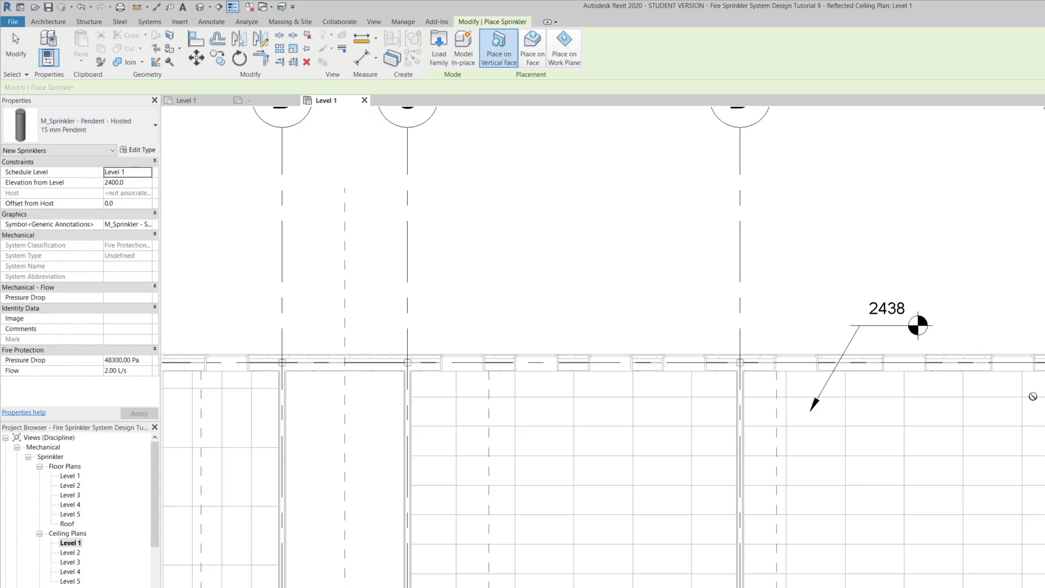
scroll(1033, 397, up, 3)
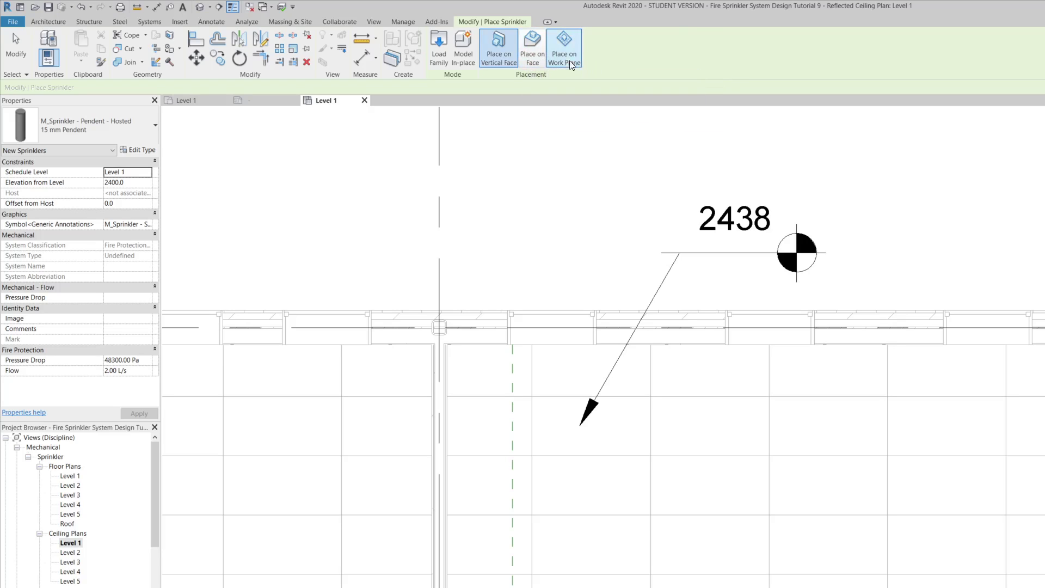
click(532, 48)
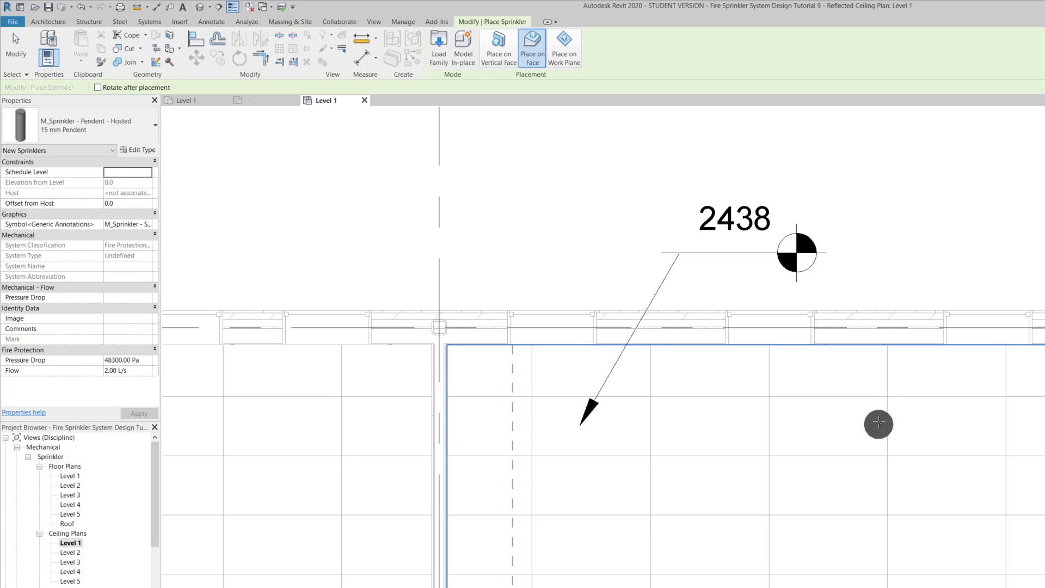
scroll(874, 422, down, 1)
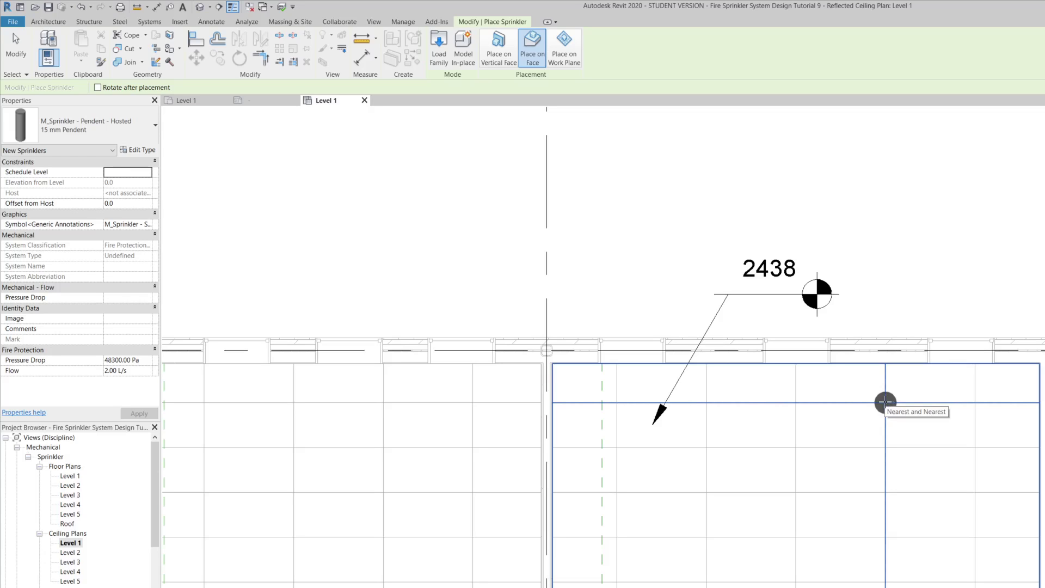
Place a pendent sprinkler at a ceiling-grid intersection, then nudge it right and down
click(885, 401)
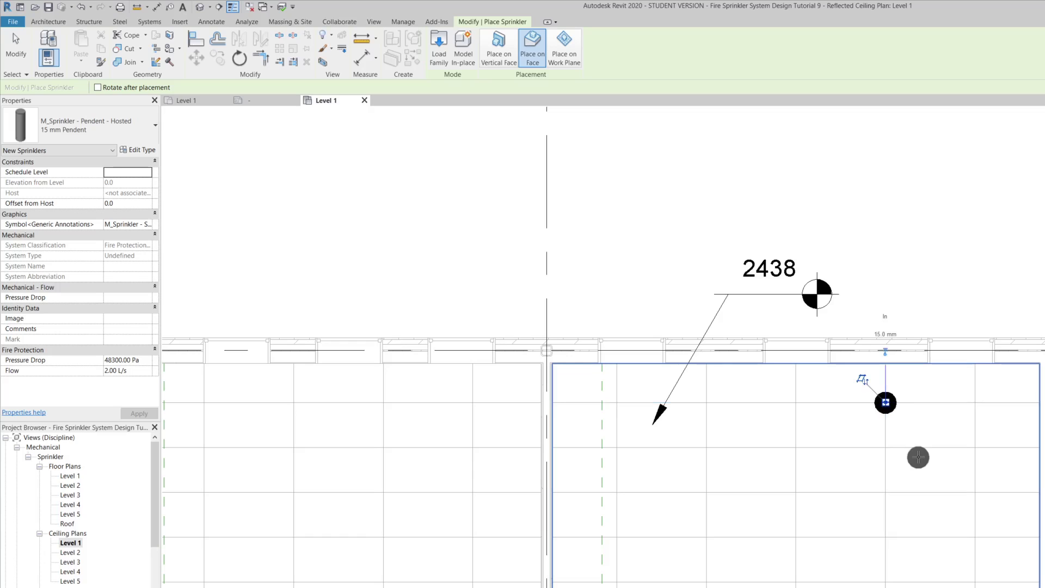
key(Escape)
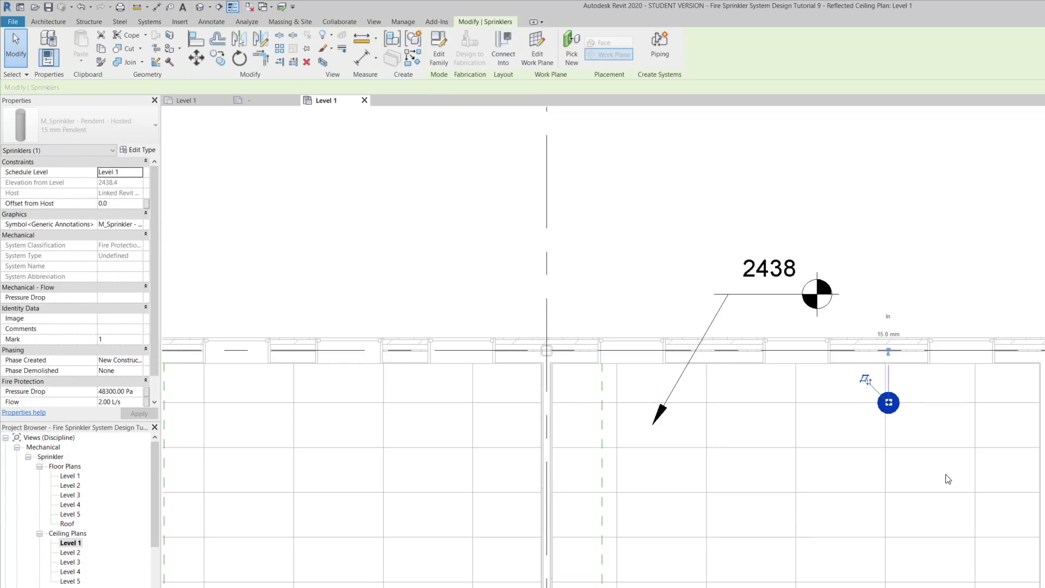
key(Right)
key(Right)
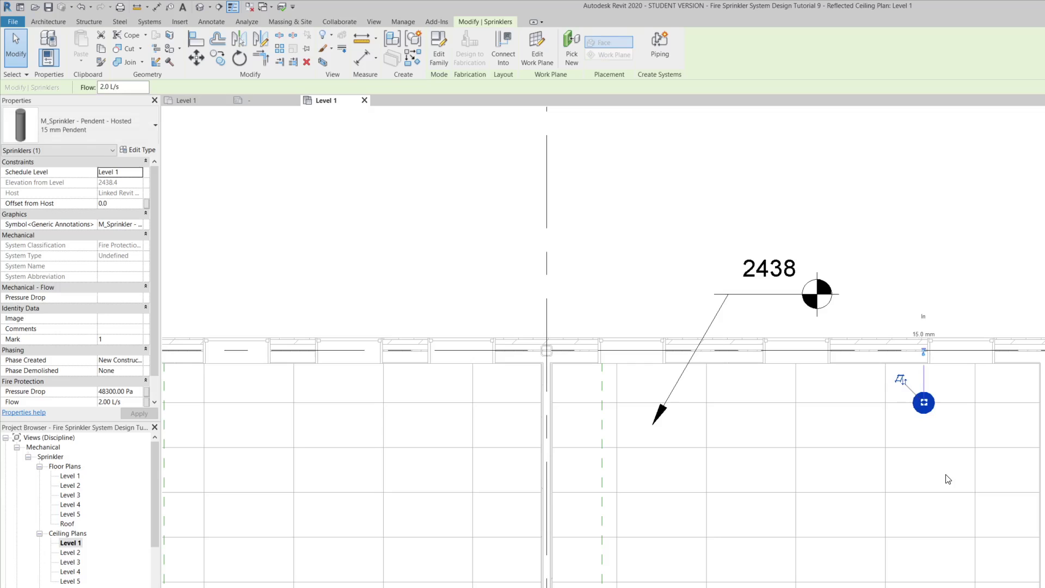
key(Down)
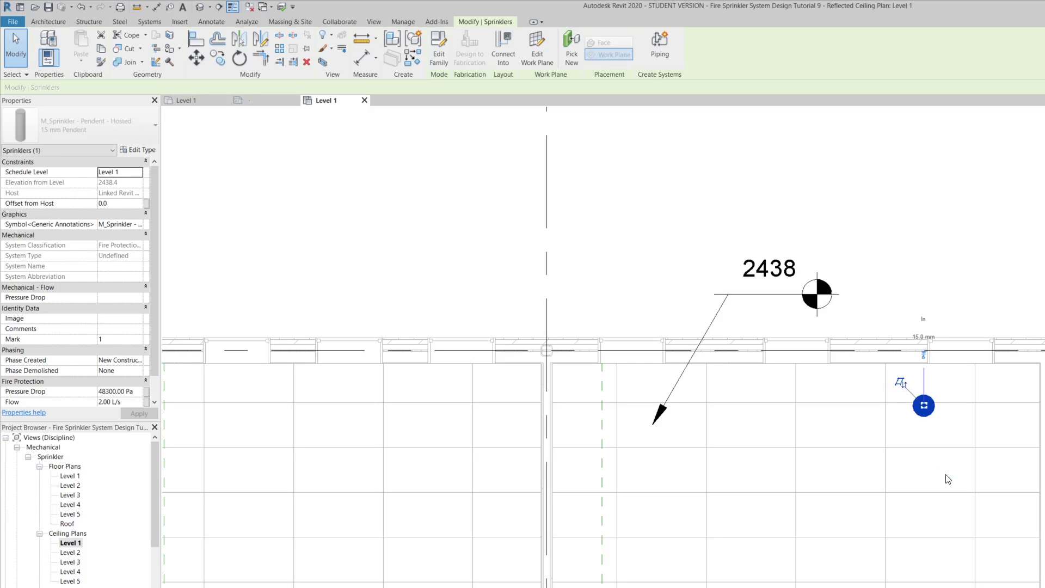
key(Down)
key(Down)
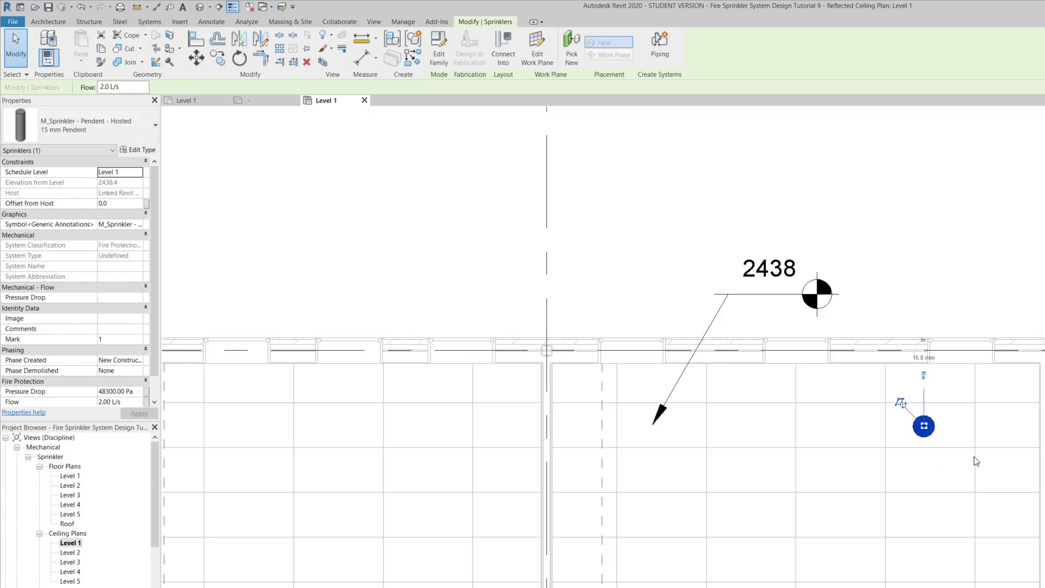
Restart placement of the same sprinkler type, switch placement to Place on Face, then cancel
right_click(924, 430)
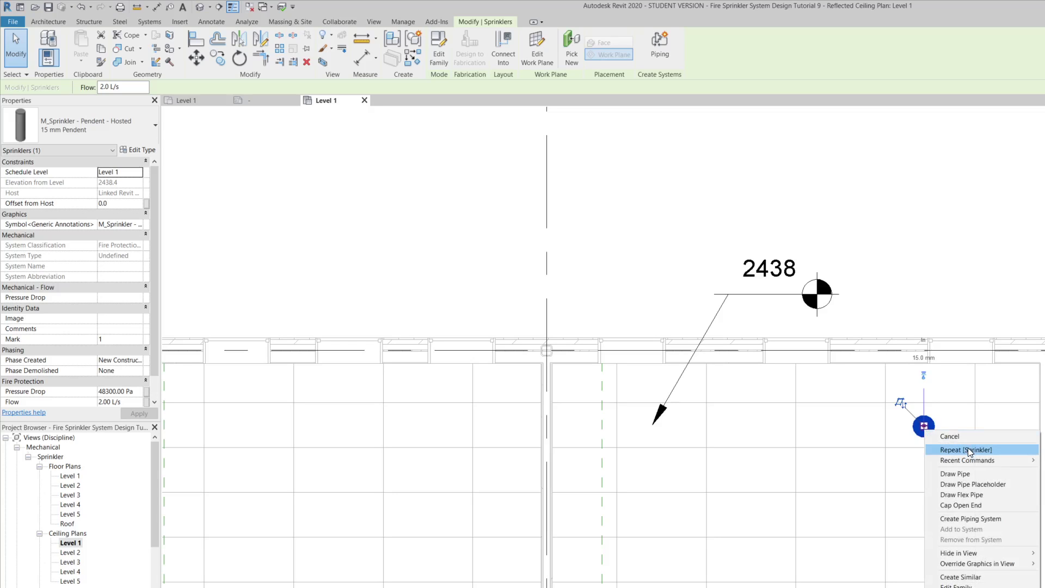
click(982, 577)
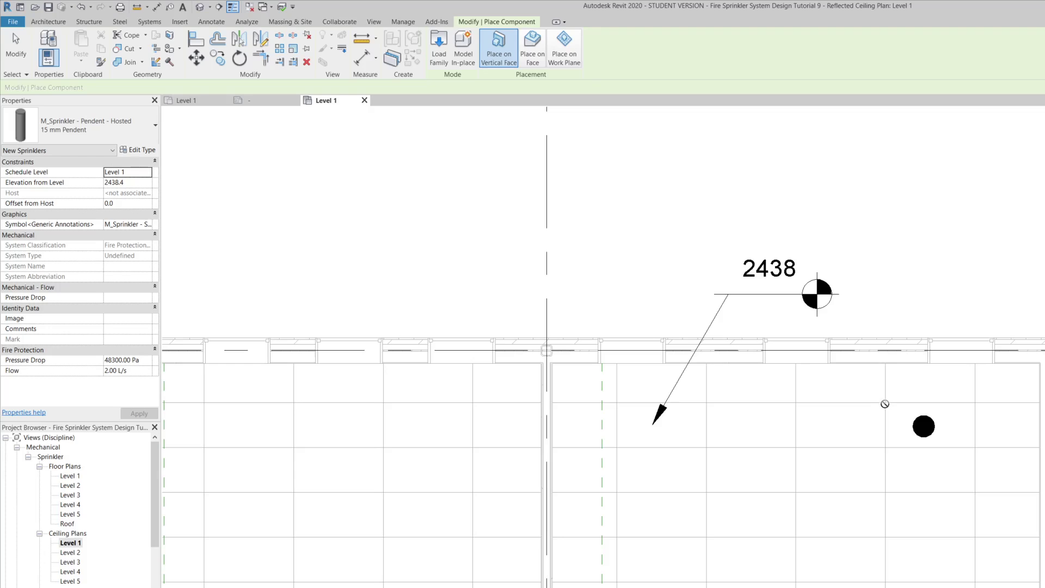
click(532, 48)
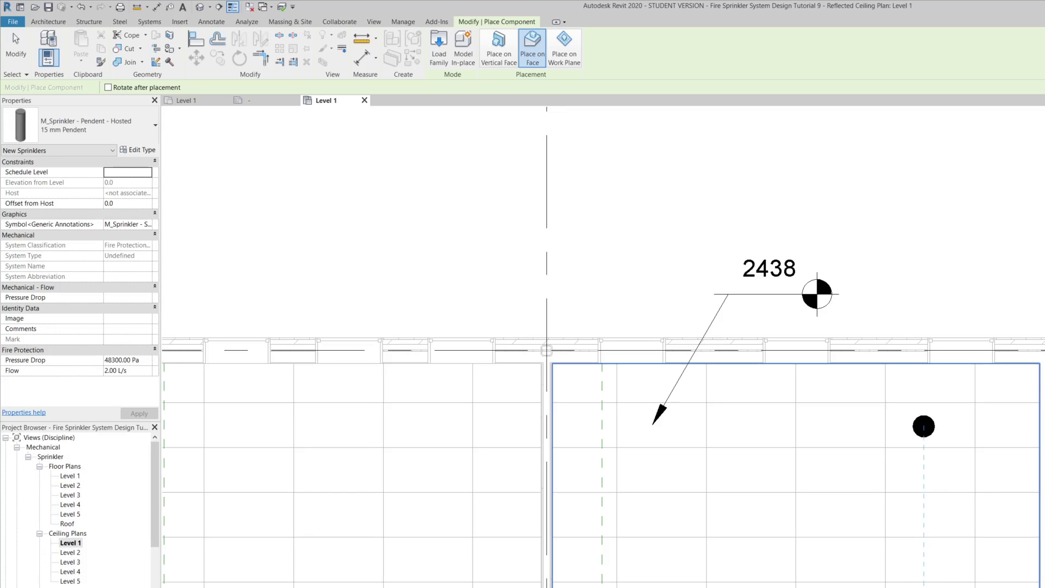
key(Escape)
key(Escape)
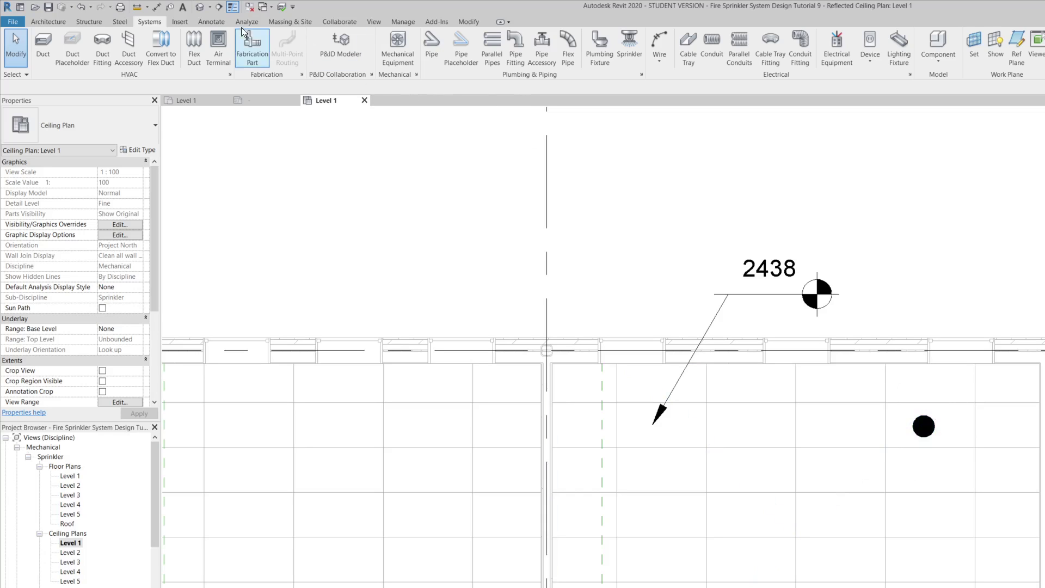
Draw a vertical section beside the sprinkler through its room and pull the far clip inward
click(220, 8)
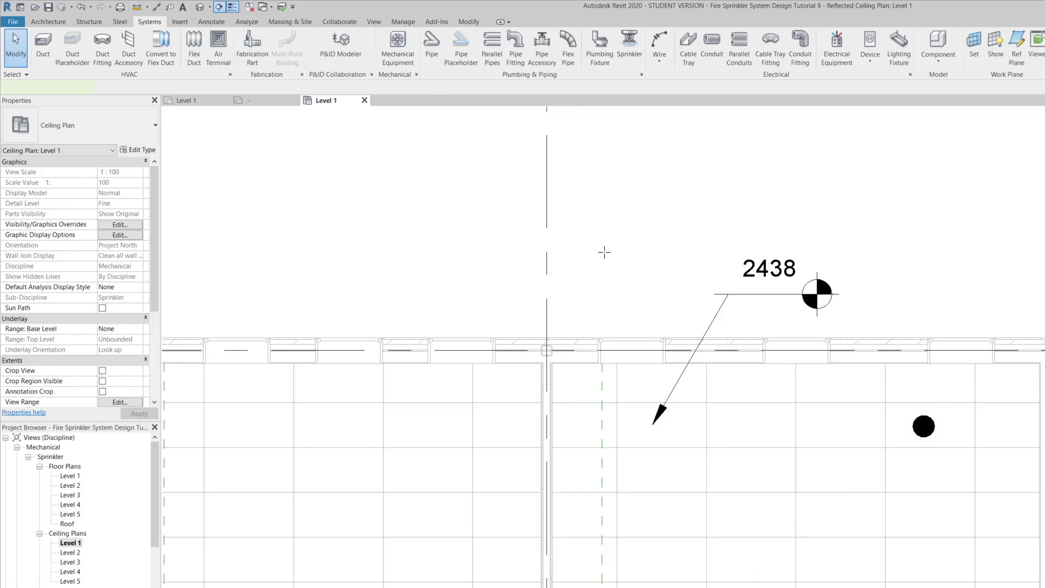
click(842, 288)
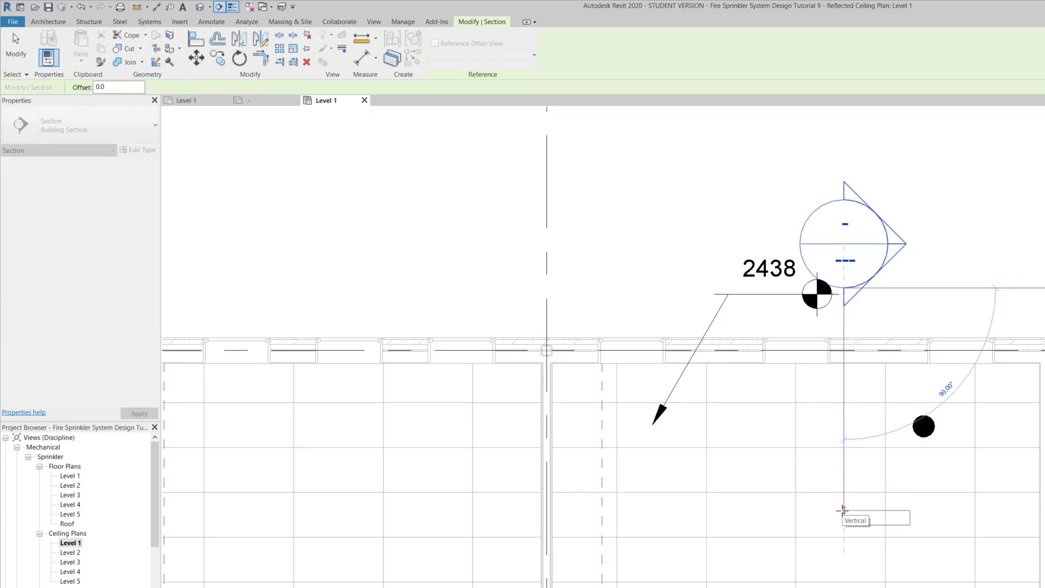
key(Escape)
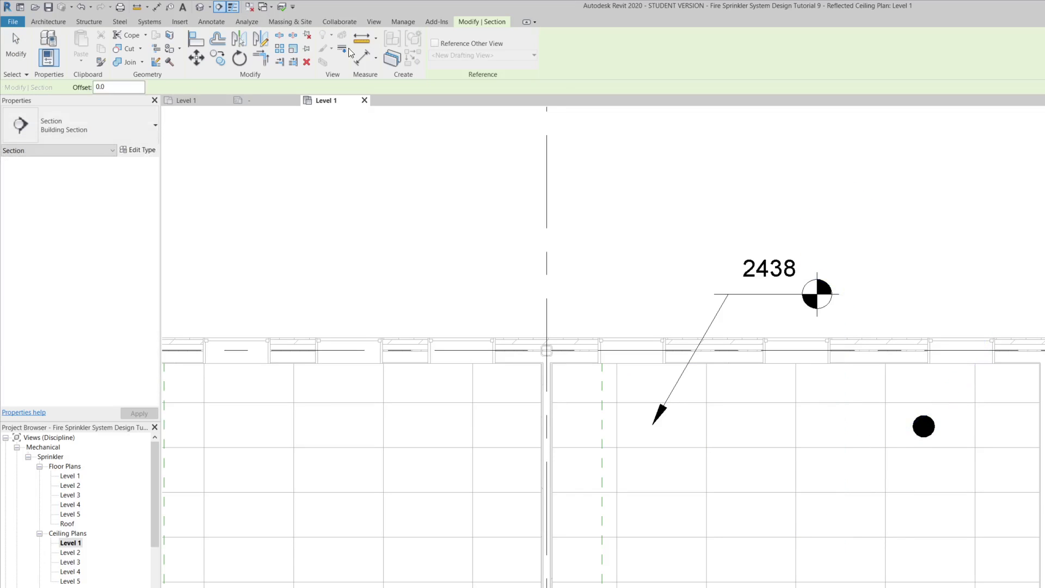
click(852, 295)
click(854, 523)
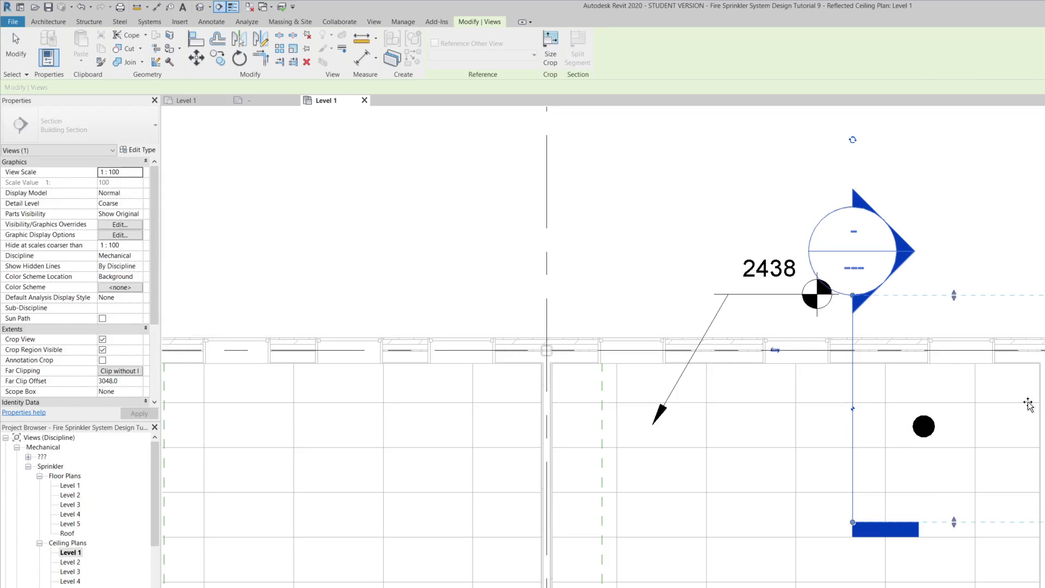
drag(1029, 402, 967, 403)
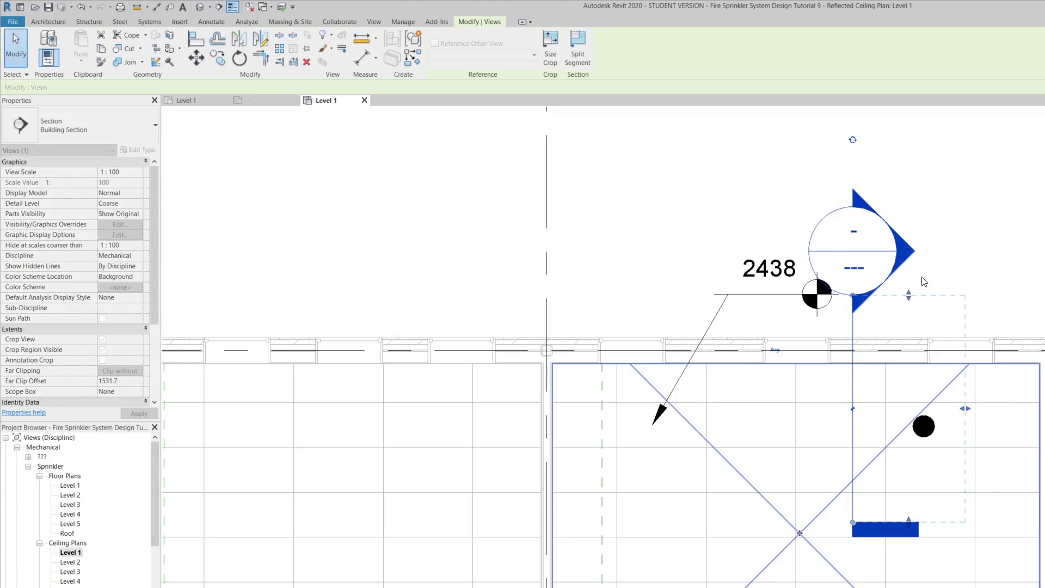
click(961, 222)
Open Section 1, zoom to the sprinkler below the Level 1 ceiling, and set Fine detail (DF)
double_click(906, 254)
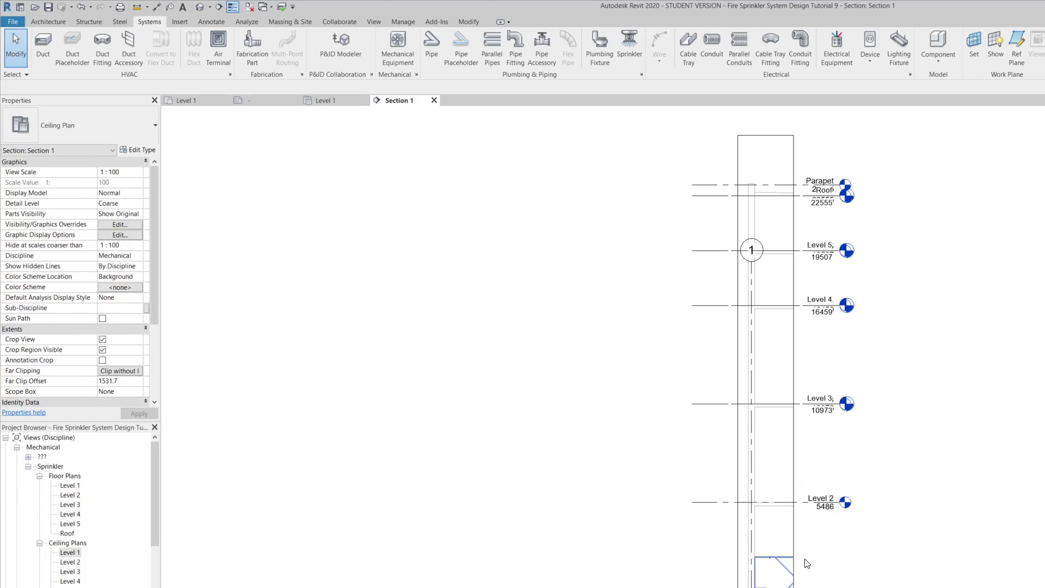
scroll(787, 490, up, 5)
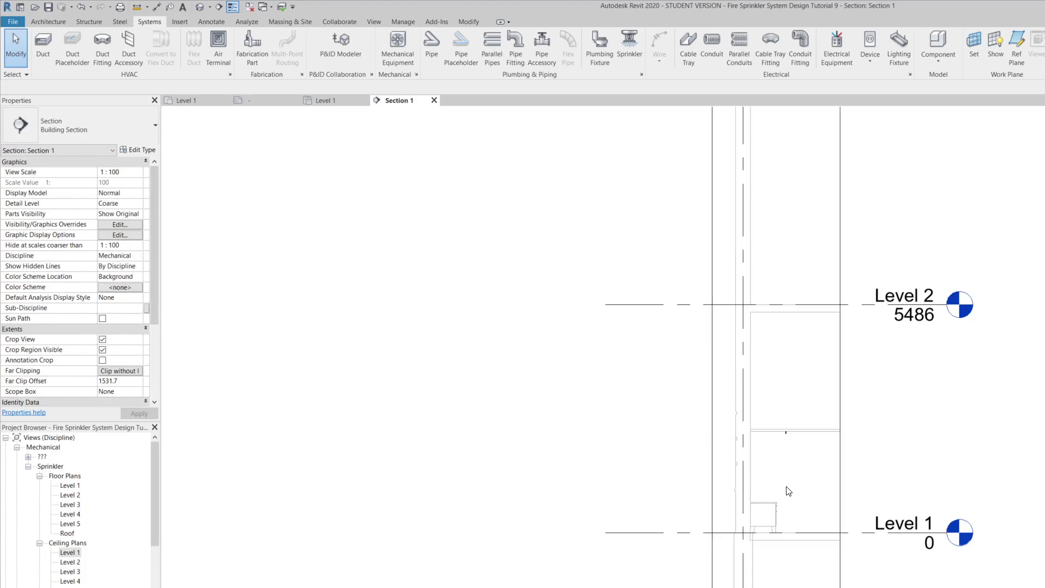
scroll(791, 397, up, 2)
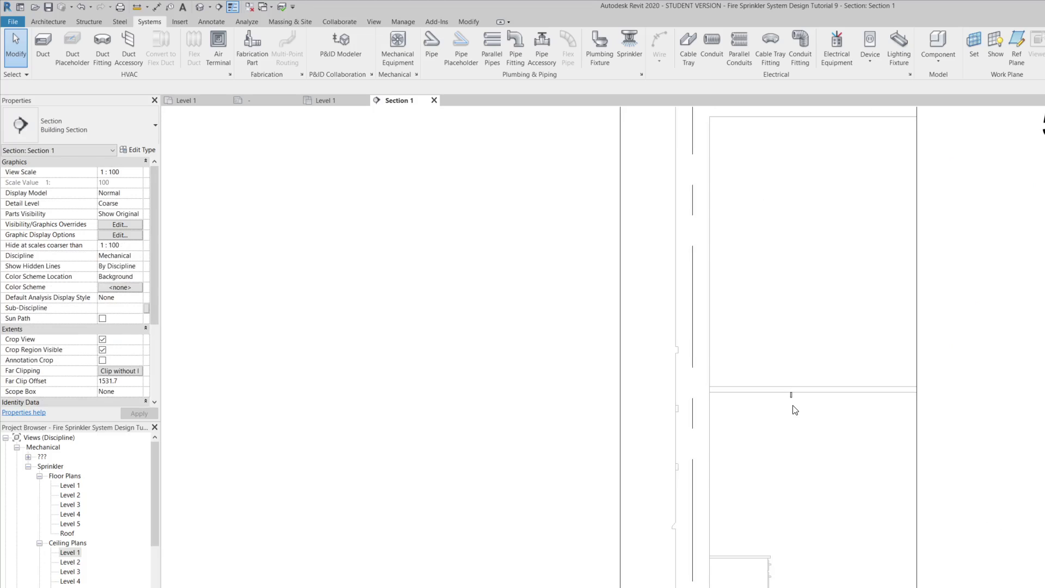
scroll(795, 410, up, 2)
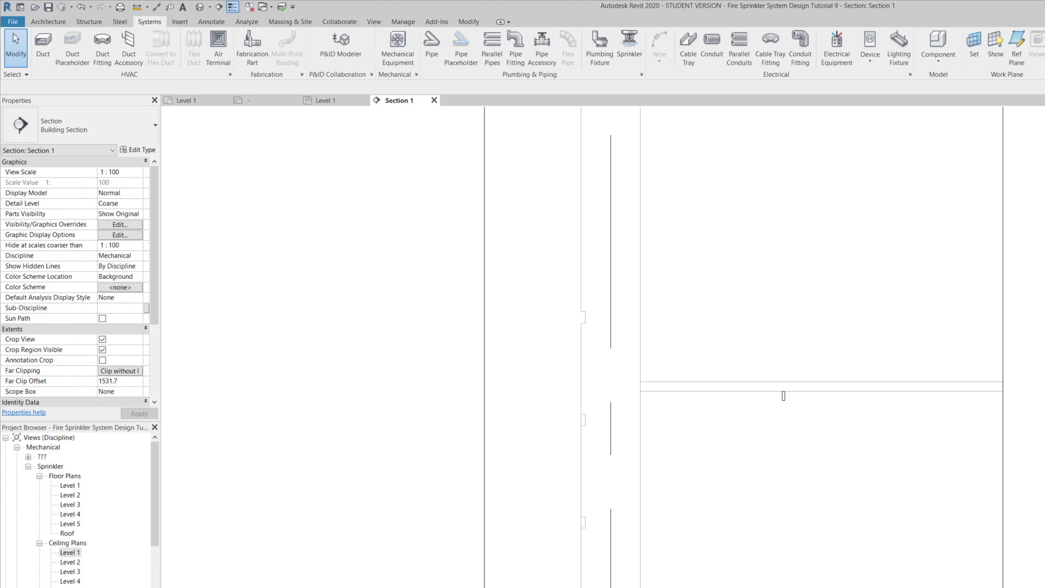
key(d)
key(f)
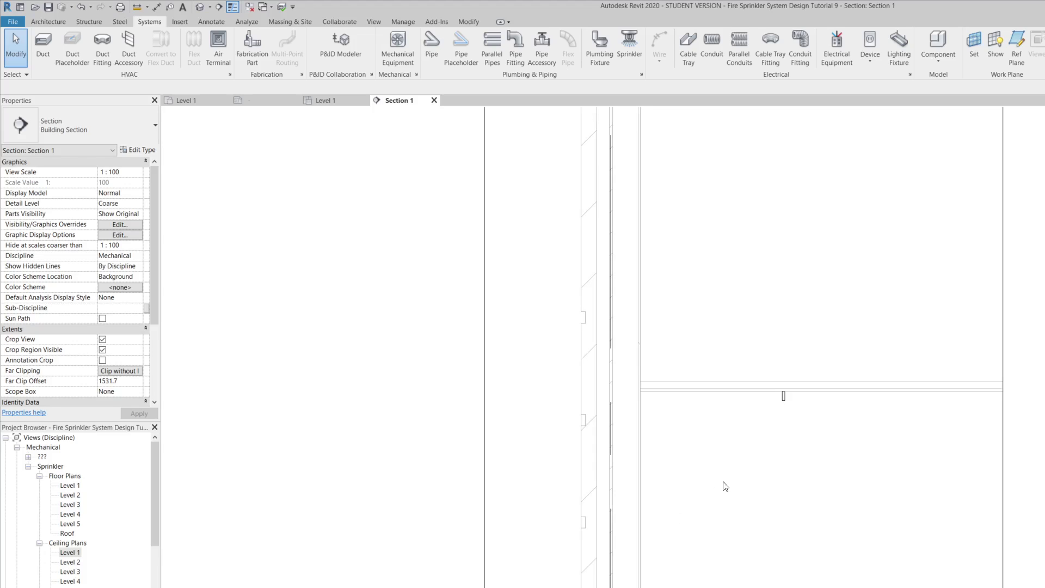
scroll(762, 427, up, 2)
scroll(782, 385, up, 2)
scroll(838, 379, up, 3)
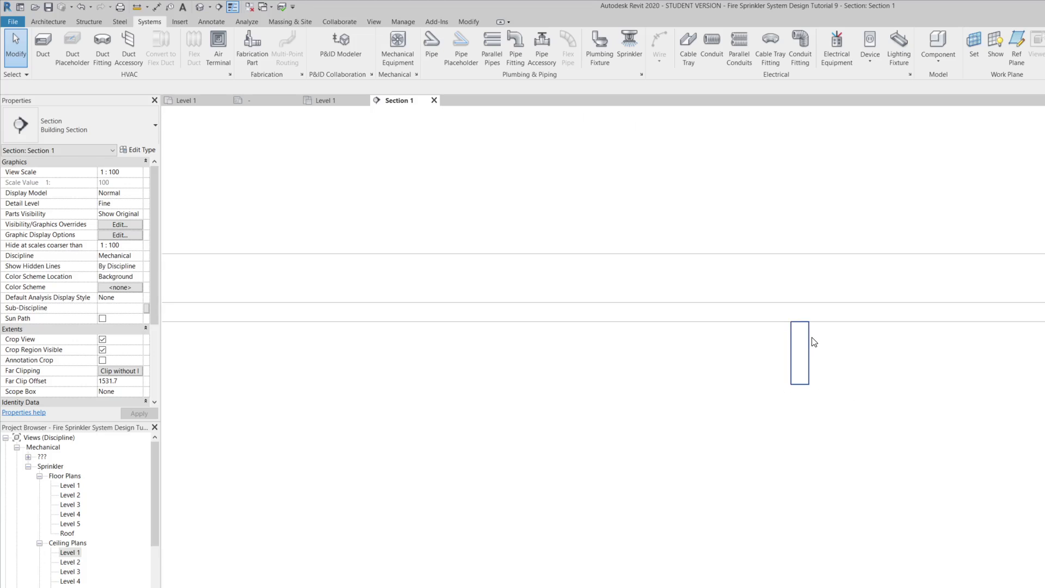
scroll(787, 336, down, 5)
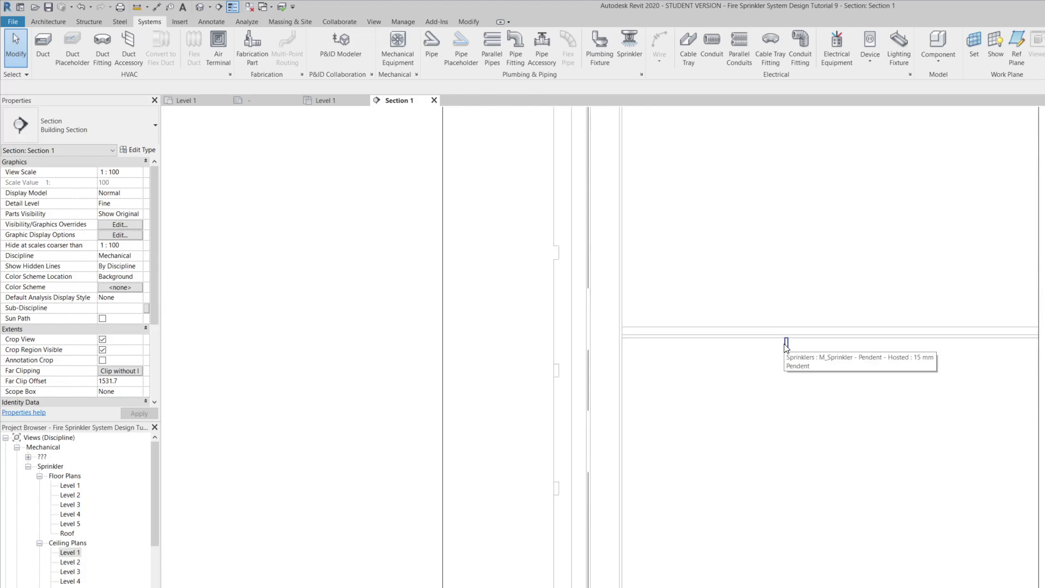
scroll(748, 391, down, 1)
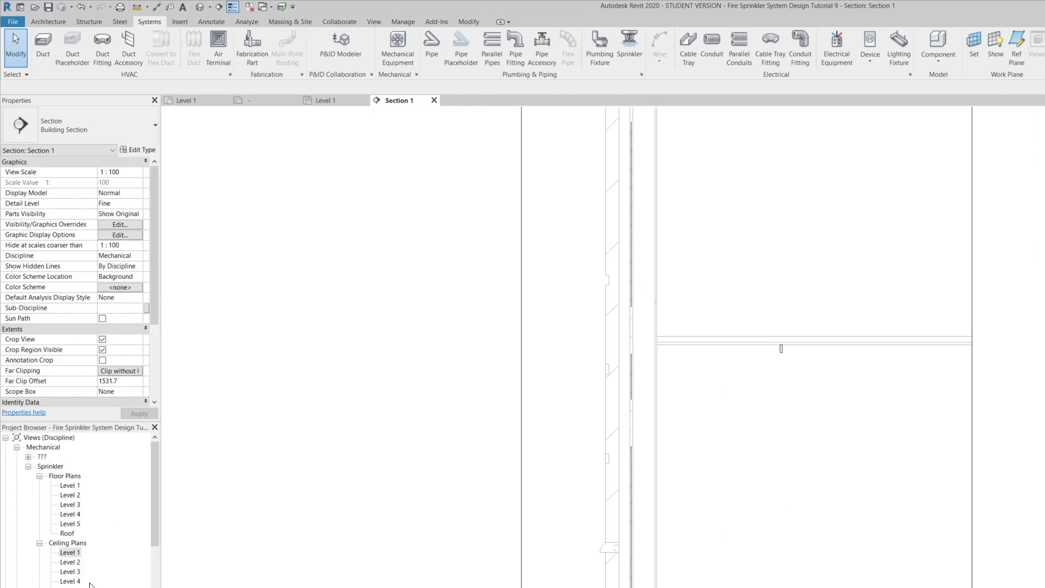
Back on the Level 1 ceiling plan, copy the pendent sprinkler leftward in the same row
double_click(70, 553)
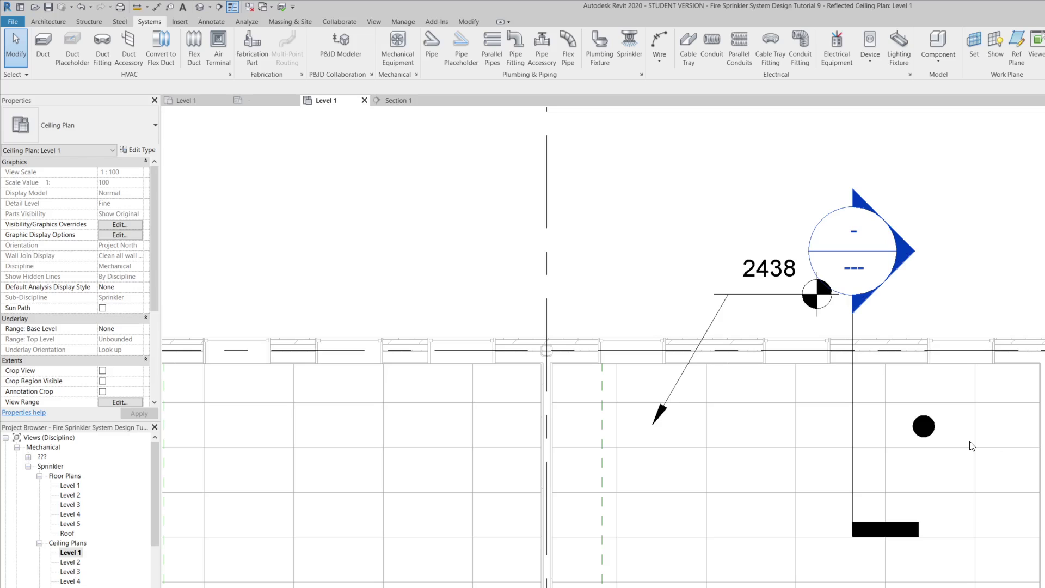
click(923, 435)
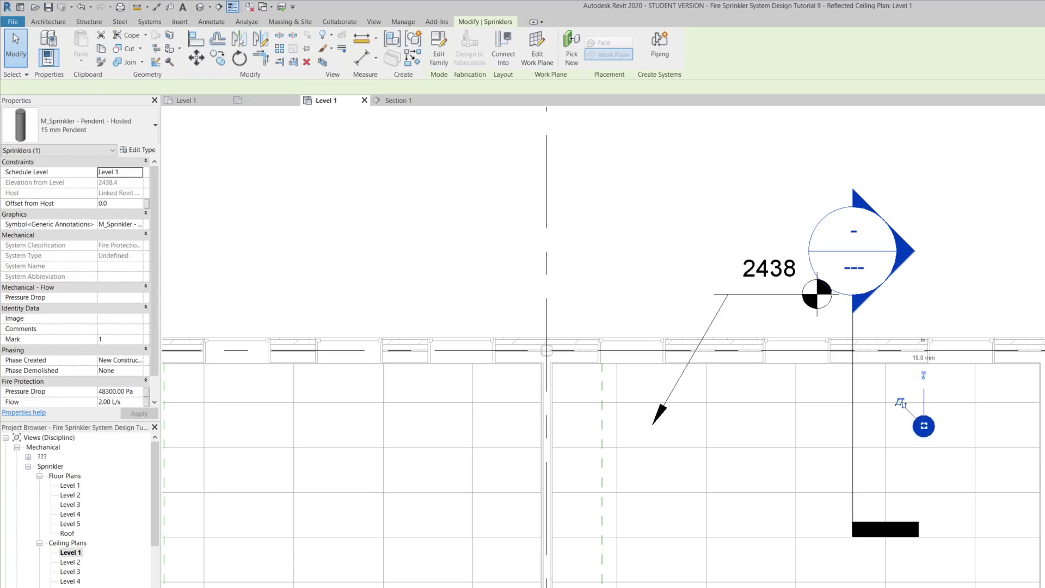
ctrl+click(901, 403)
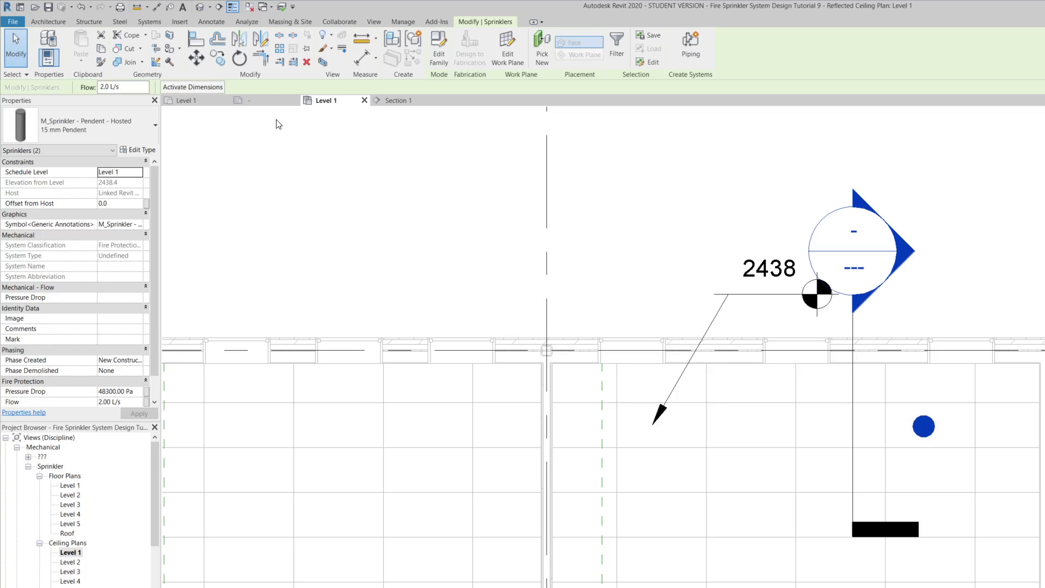
click(219, 56)
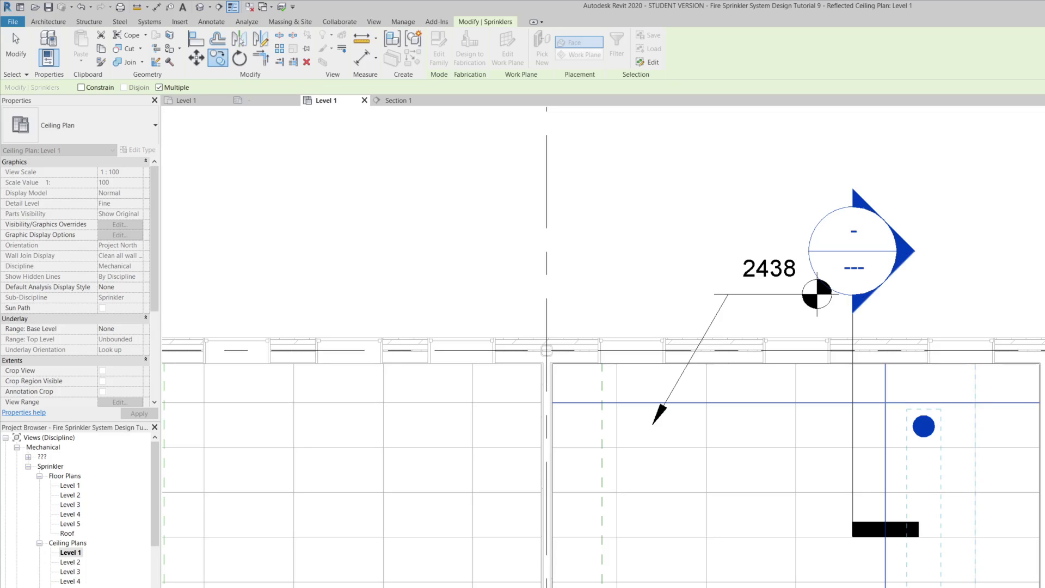
click(924, 585)
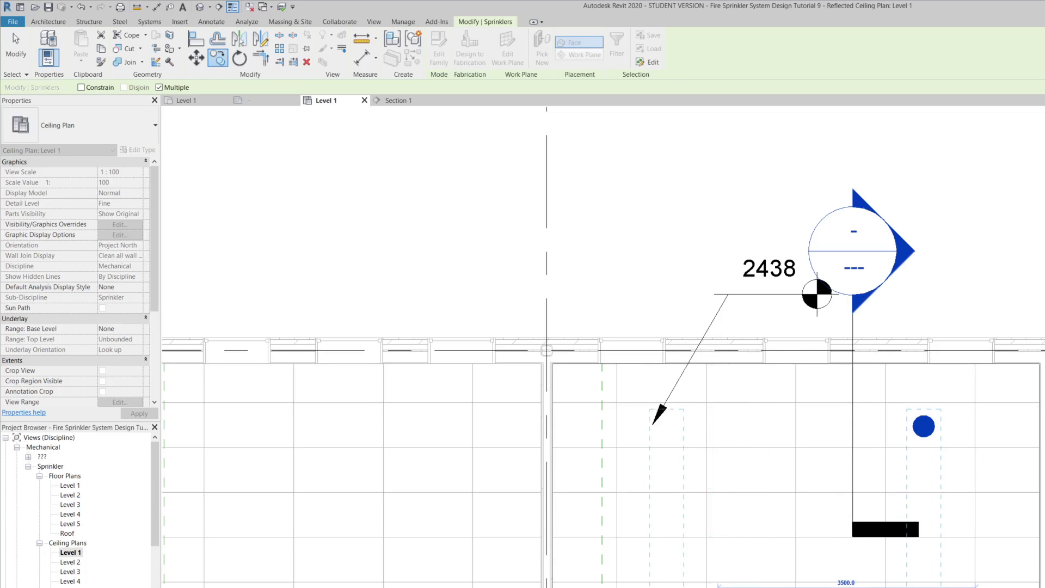
click(654, 426)
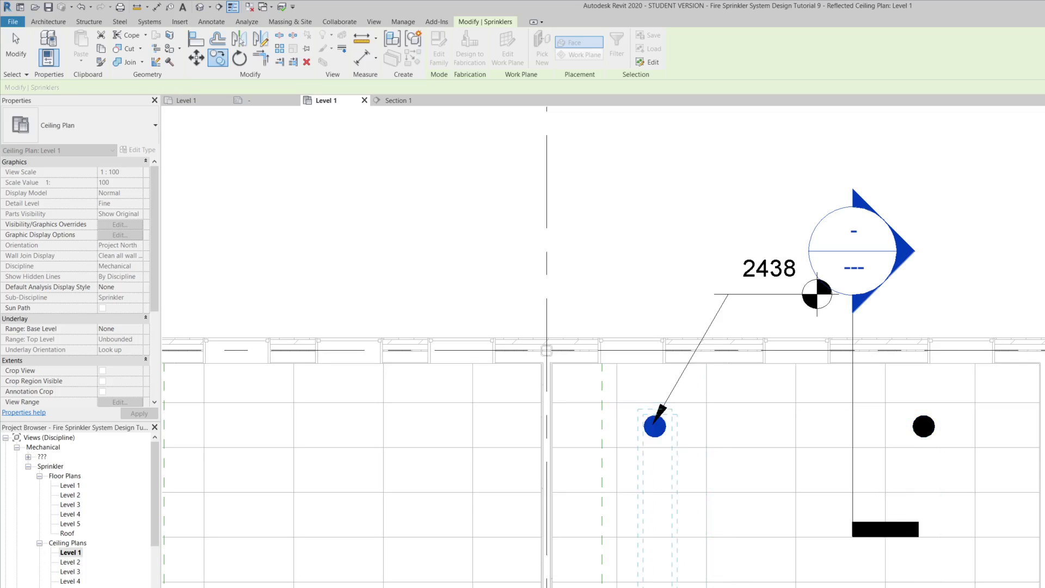
Select the four pendent sprinklers in the D–E ceiling bay
key(Escape)
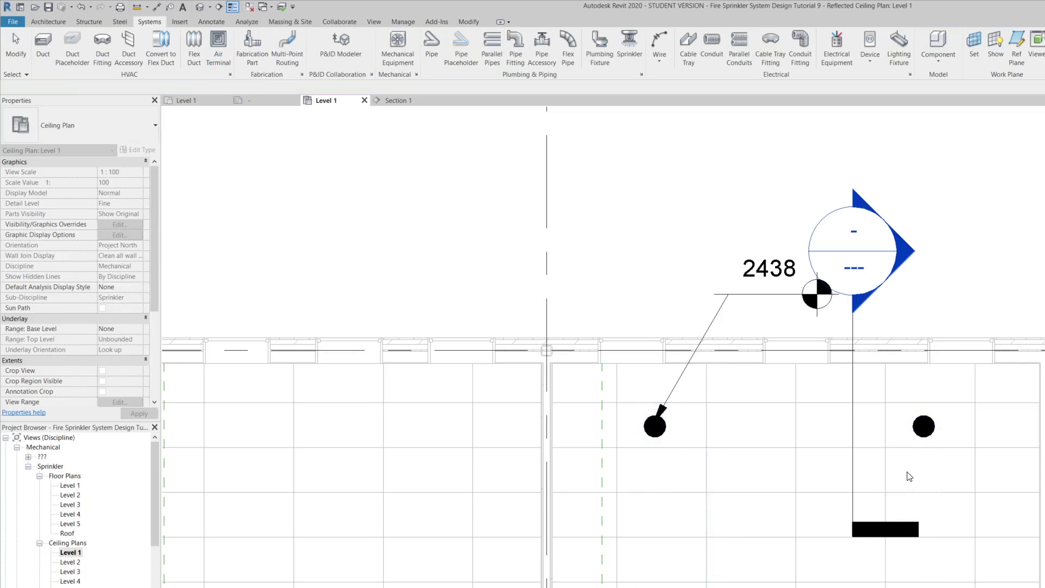
scroll(929, 507, down, 2)
scroll(790, 468, down, 2)
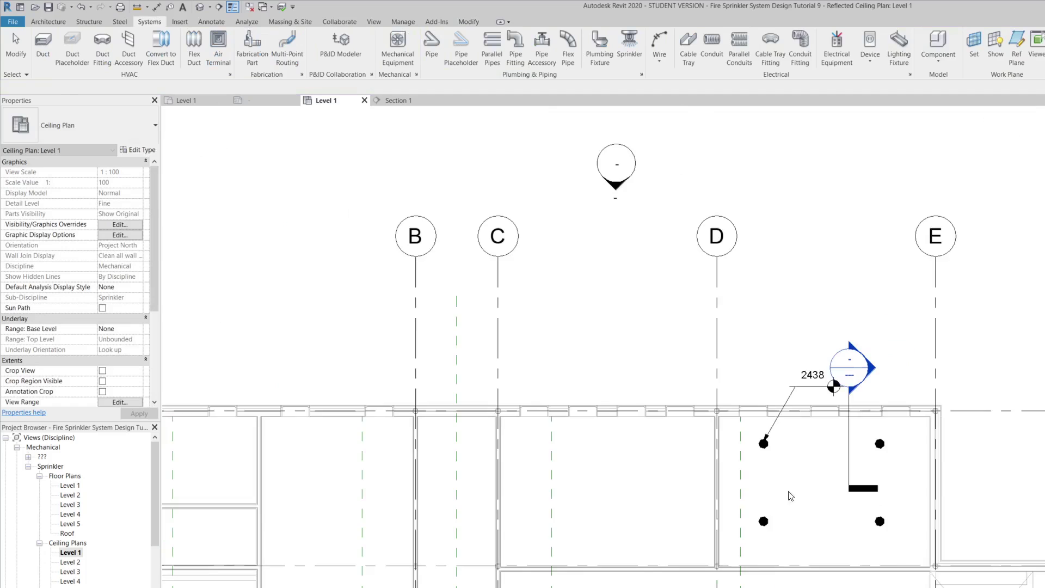
scroll(724, 447, up, 4)
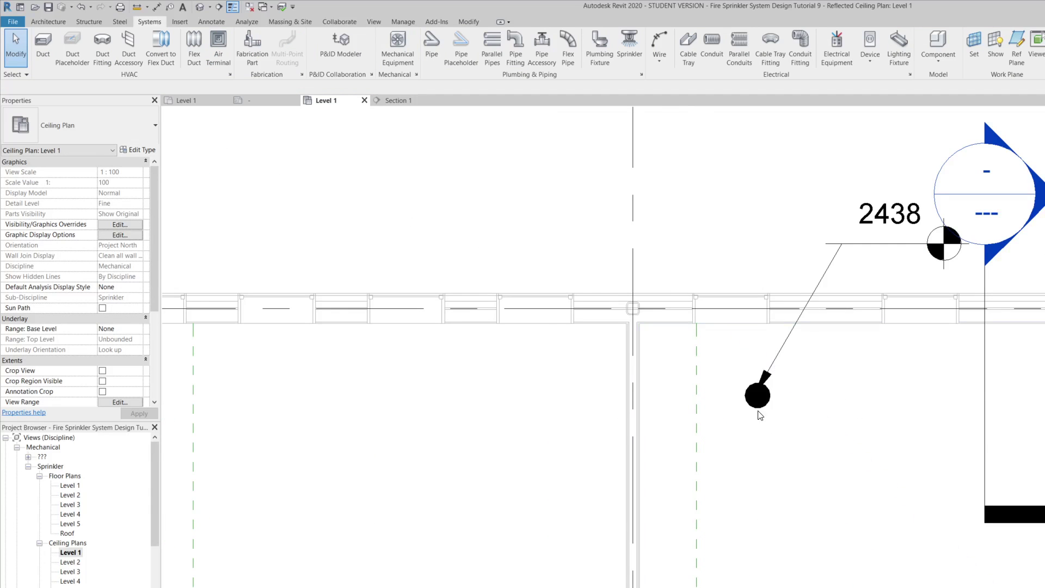
scroll(773, 468, down, 4)
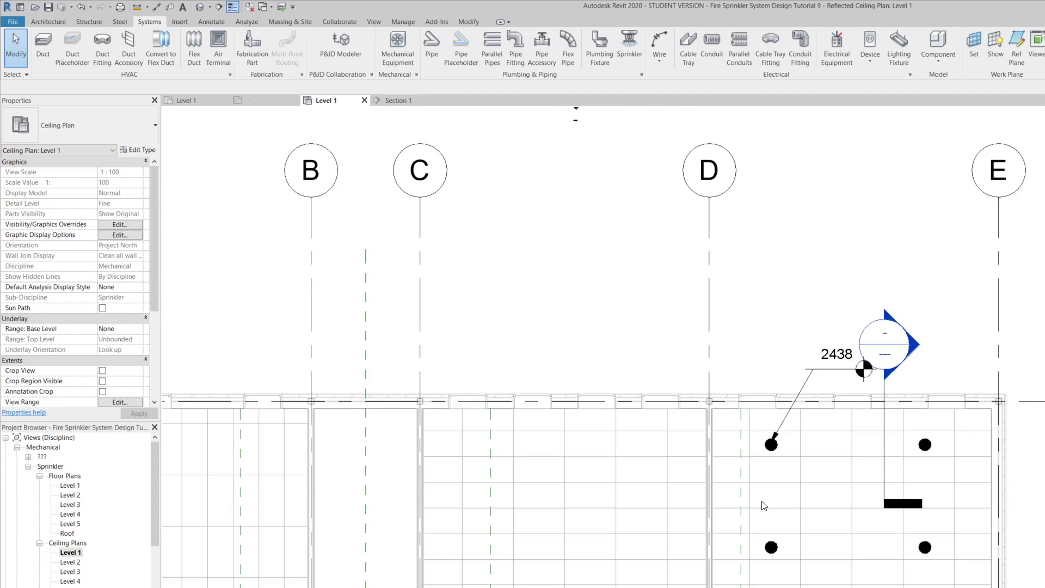
click(771, 450)
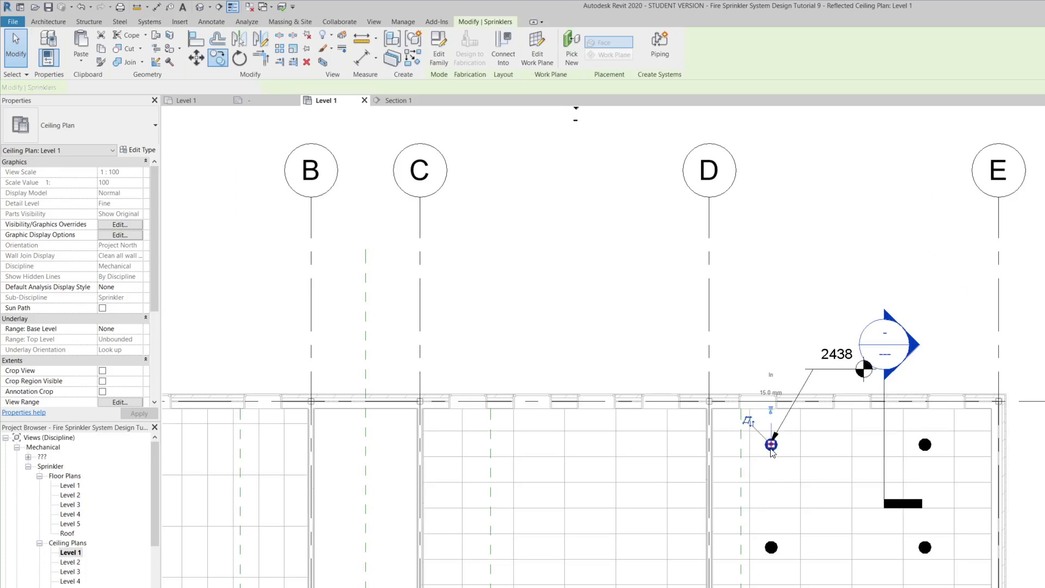
ctrl+click(925, 447)
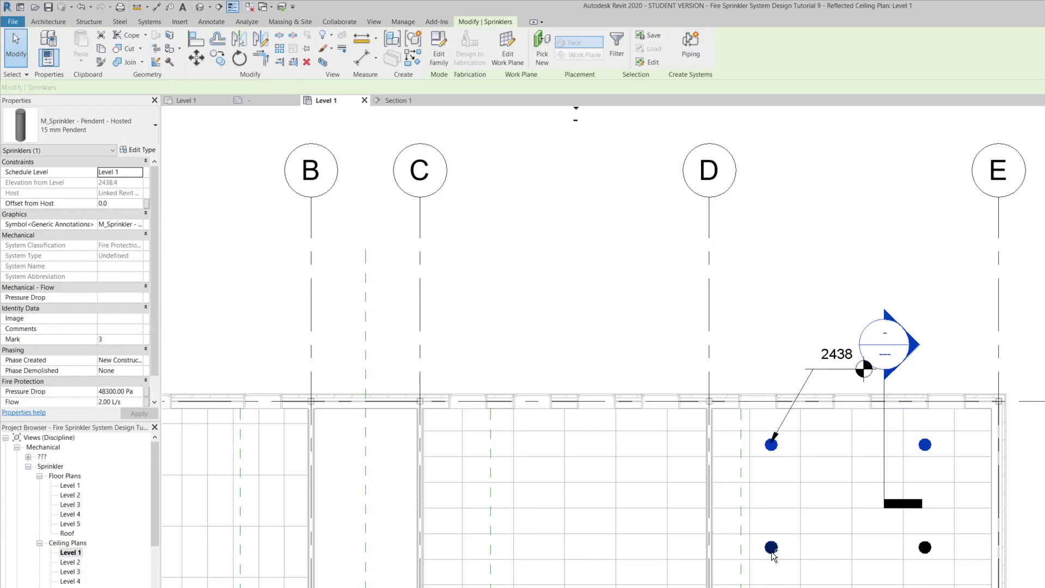
ctrl+click(925, 548)
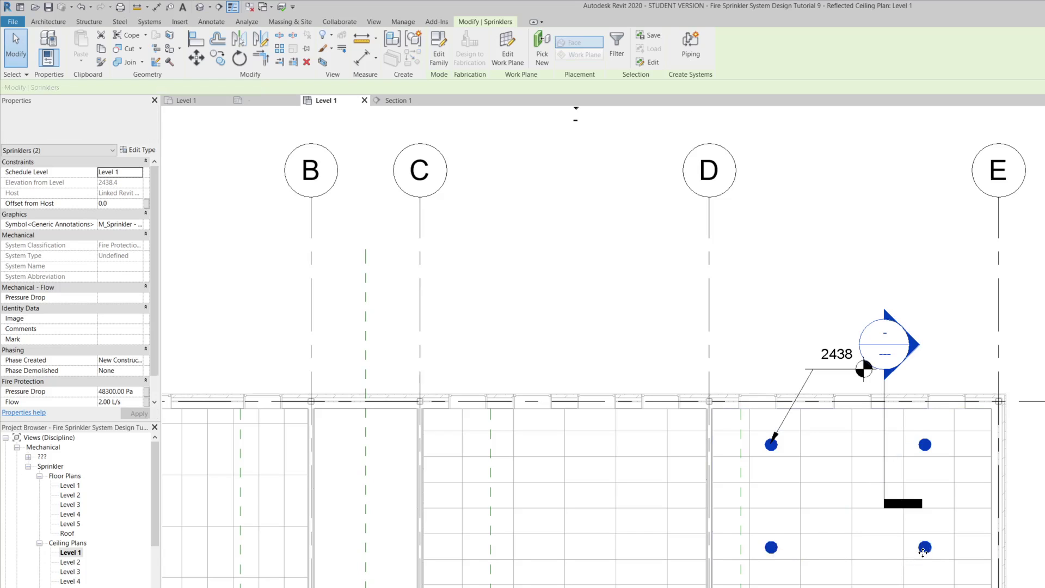
Copy the four sprinklers into the matching positions in the C–D bay
click(217, 57)
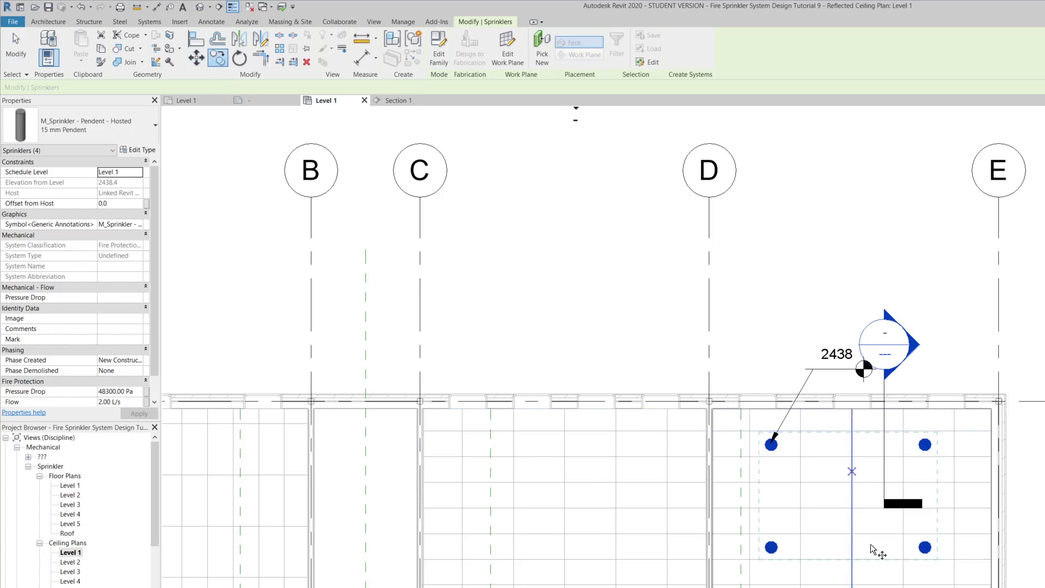
click(955, 561)
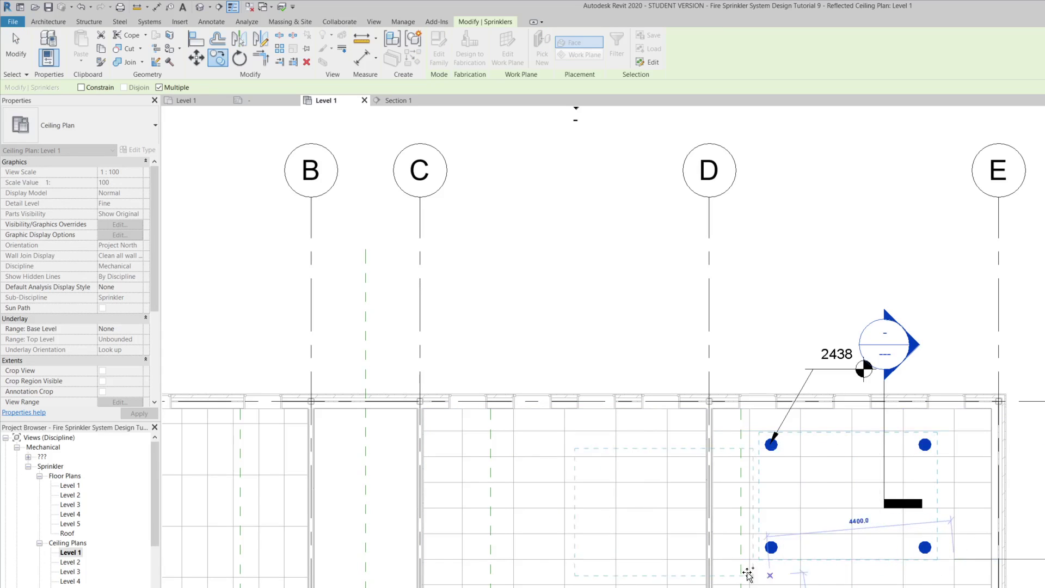
click(668, 561)
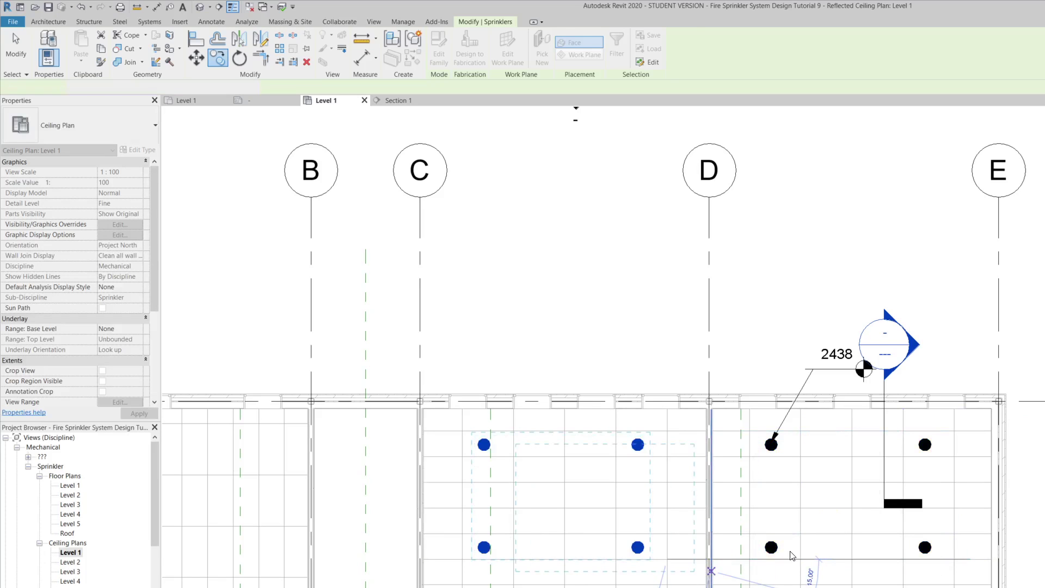
key(Escape)
key(Escape)
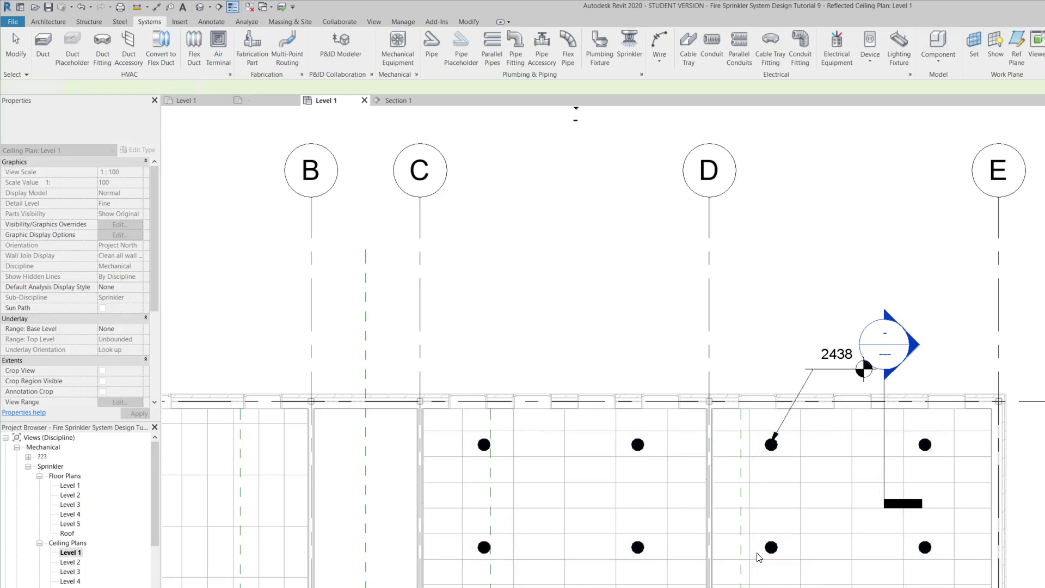
Place an M_Sprinkler - Horizontal Sidewall - Hosted 15 mm sprinkler on the bay's left wall
scroll(461, 475, up, 2)
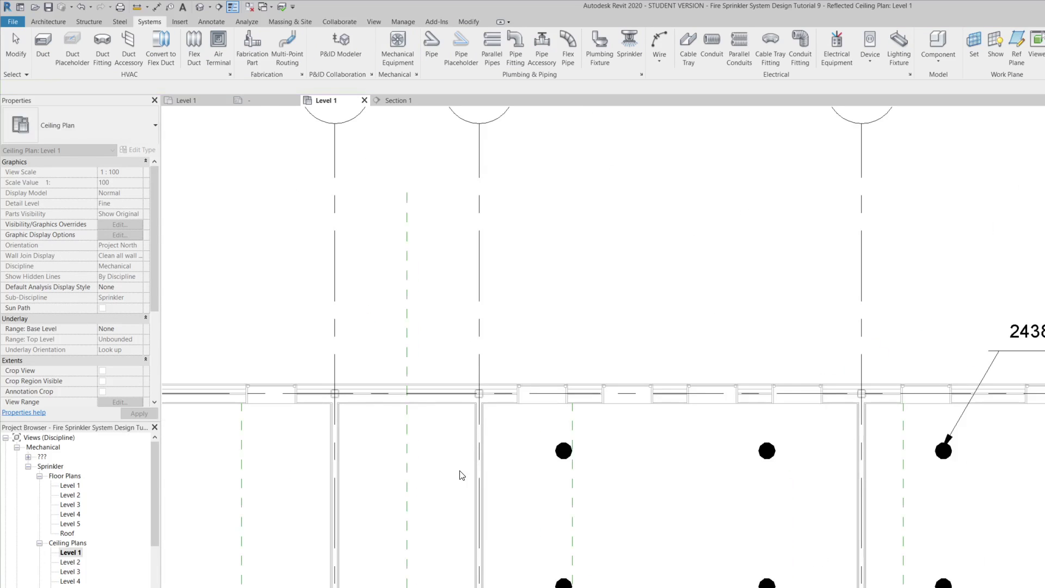
scroll(462, 474, up, 1)
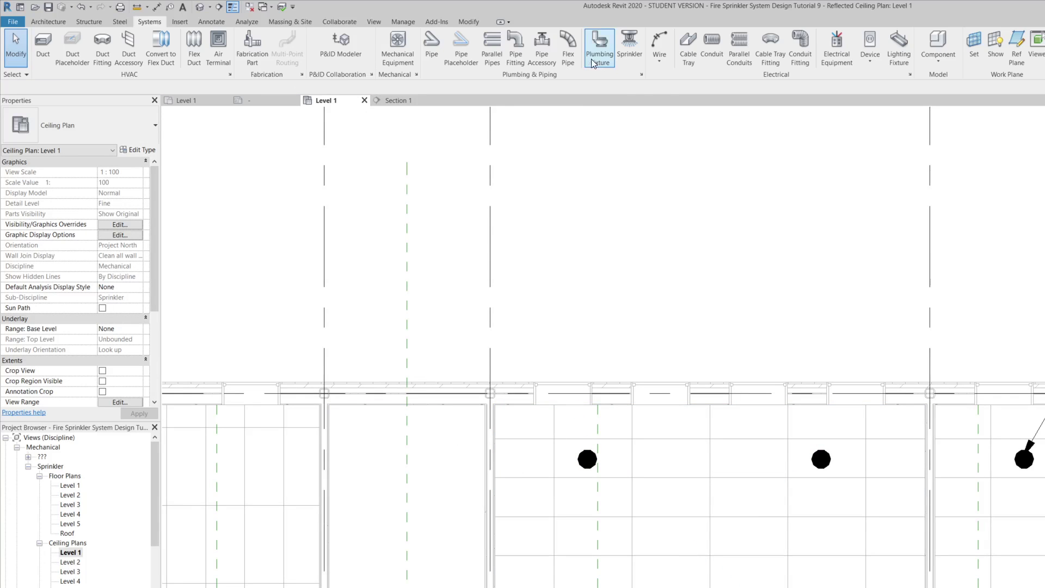
click(627, 60)
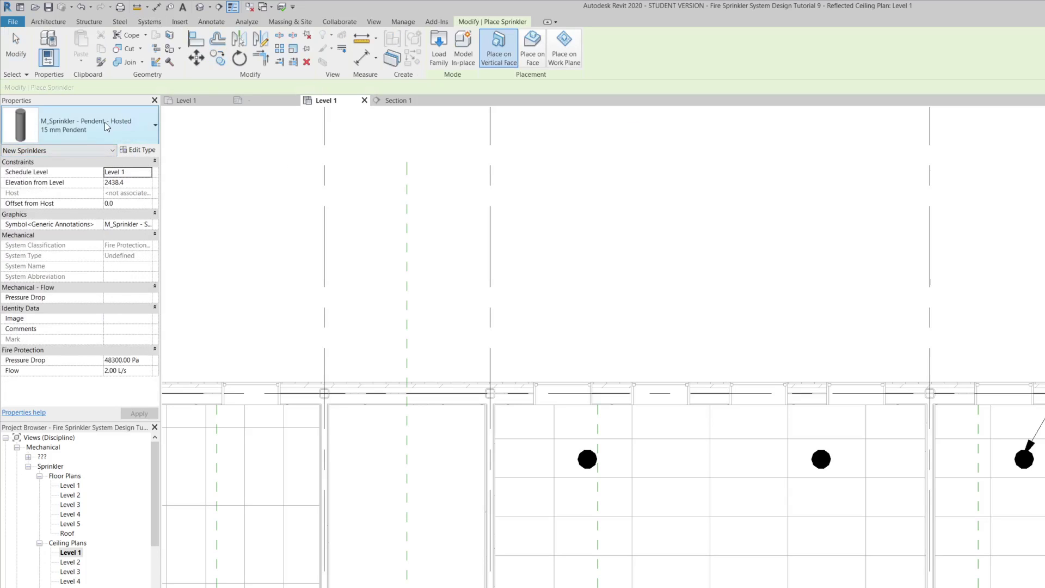
click(105, 122)
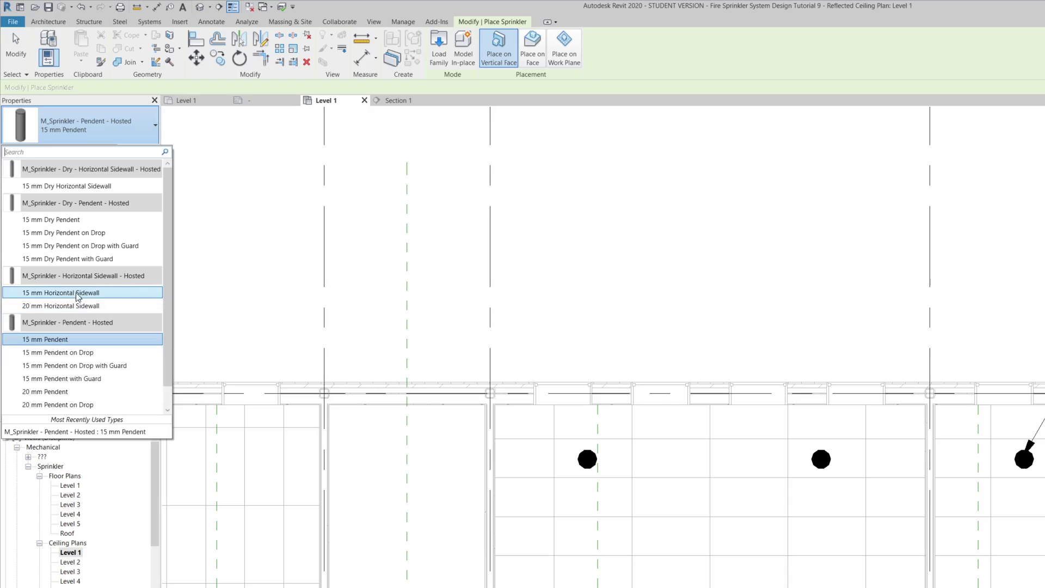
mouse_move(76, 294)
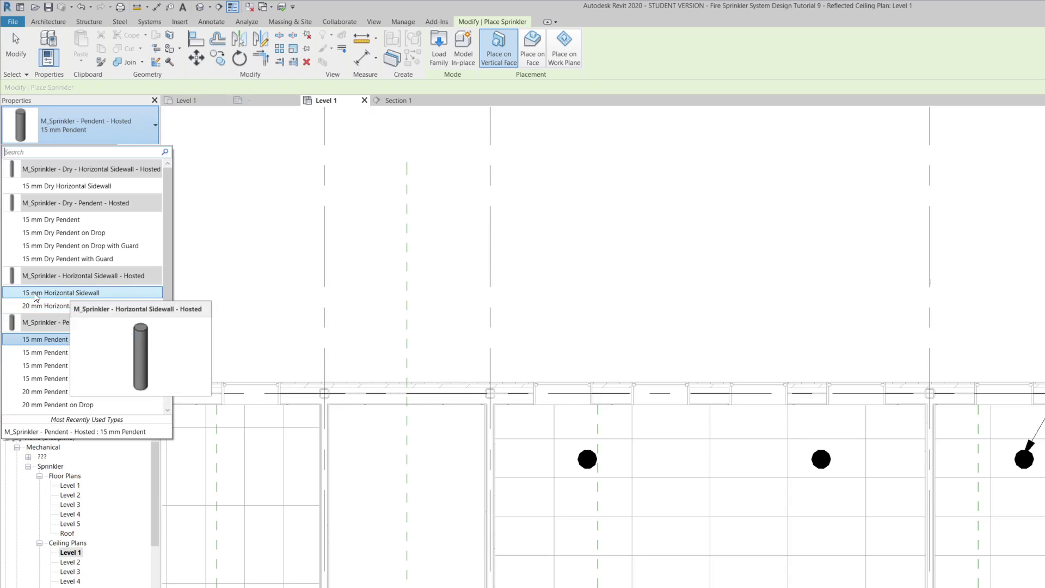
click(35, 294)
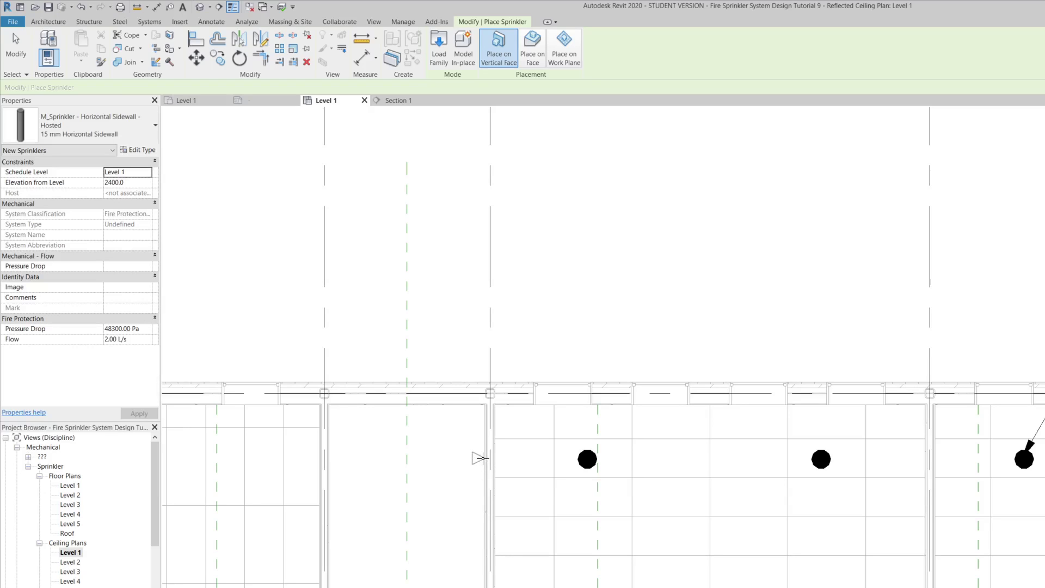
click(483, 458)
key(Escape)
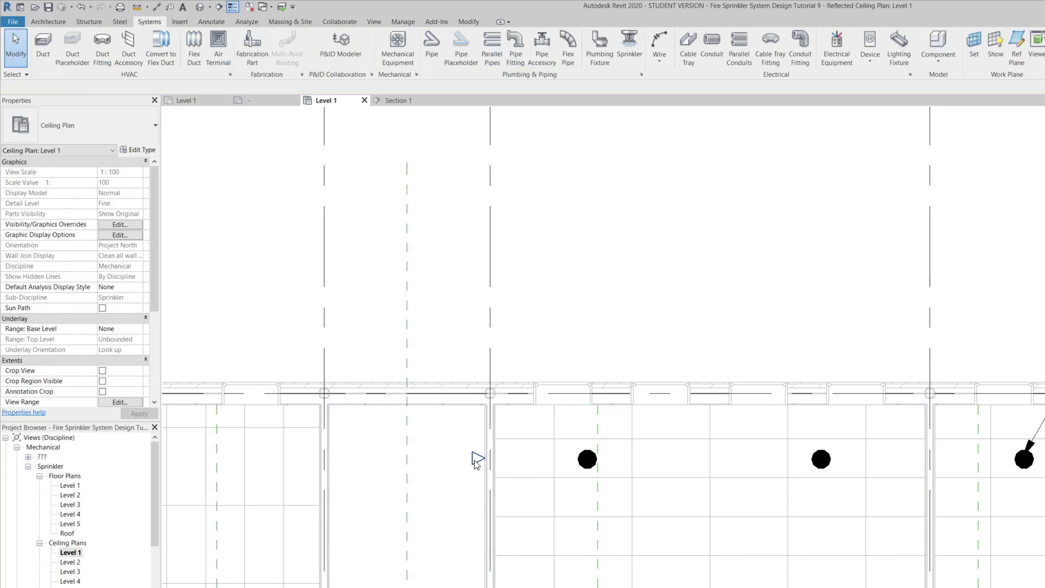
Draw a section line through the sidewall sprinkler and shorten its view depth
click(219, 7)
click(432, 288)
click(433, 348)
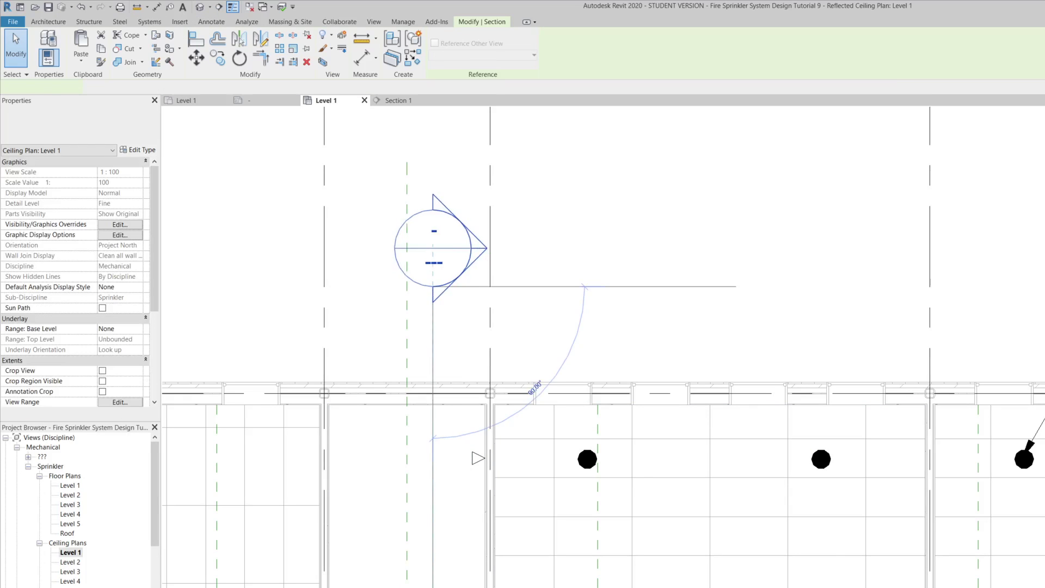
click(433, 582)
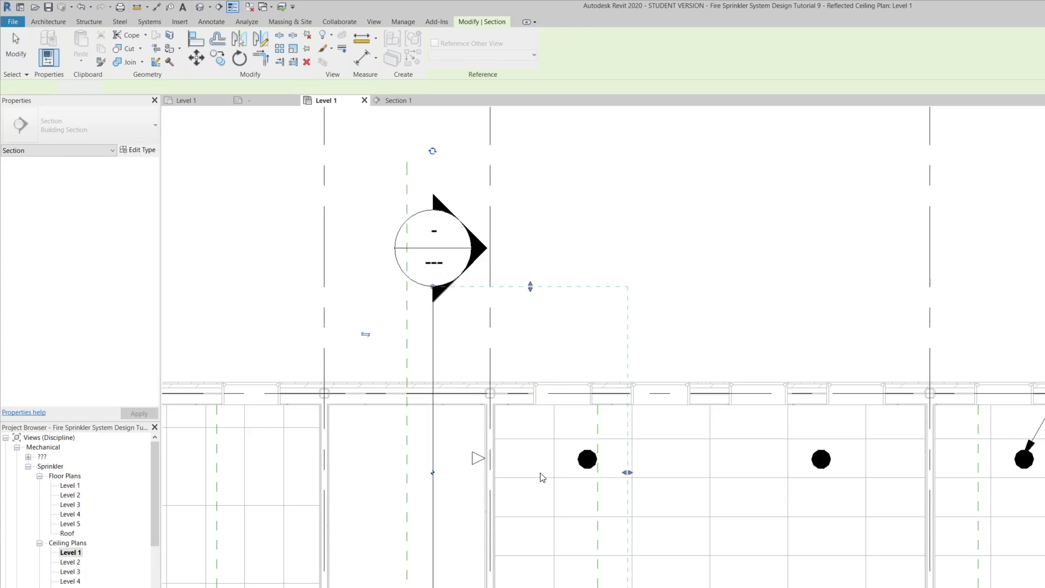
key(Escape)
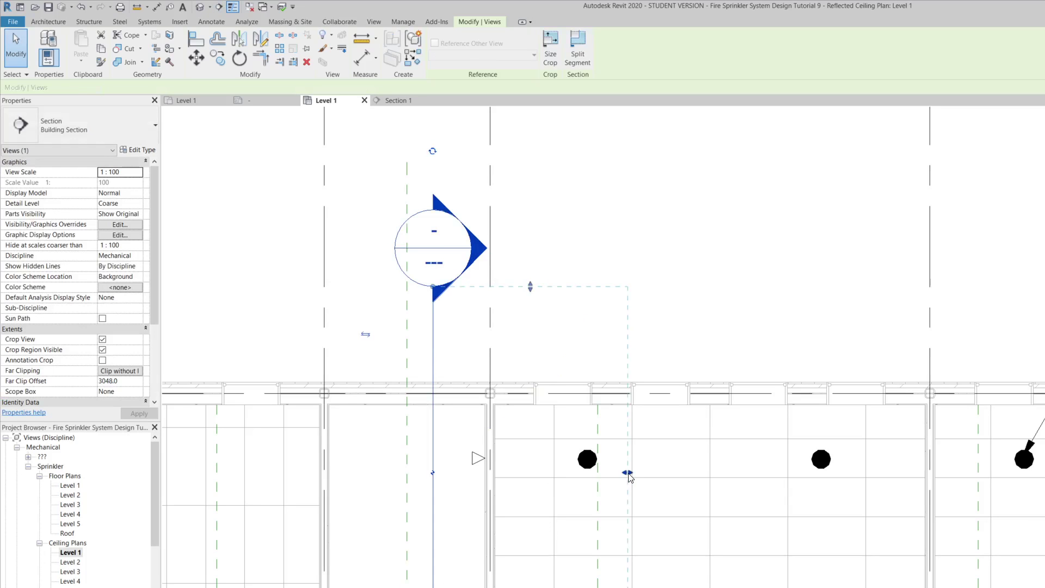
drag(627, 473, 567, 473)
key(Escape)
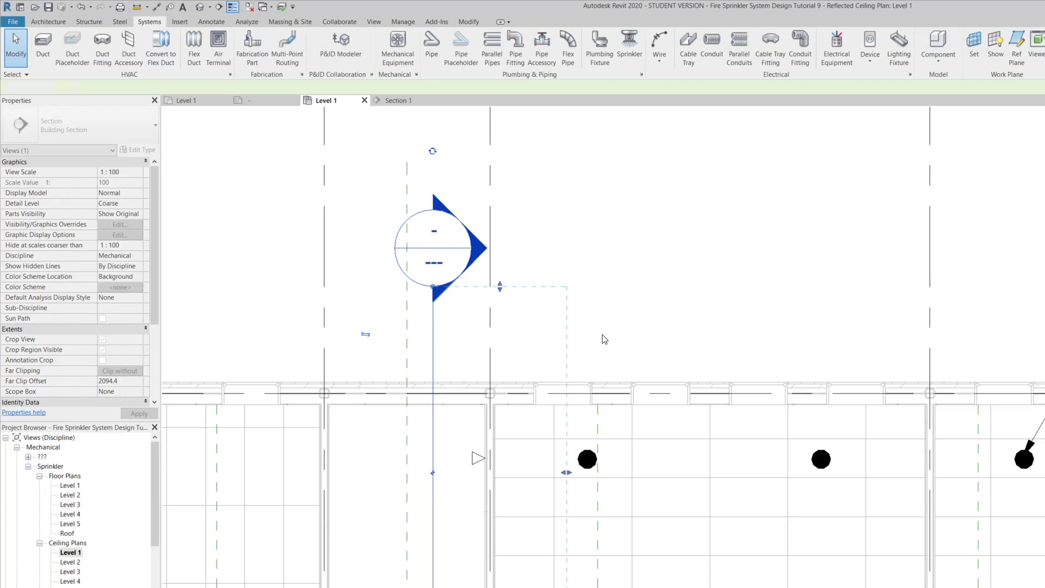
Open Section 2 and zoom to review the sidewall sprinkler across Levels 1–3
double_click(485, 255)
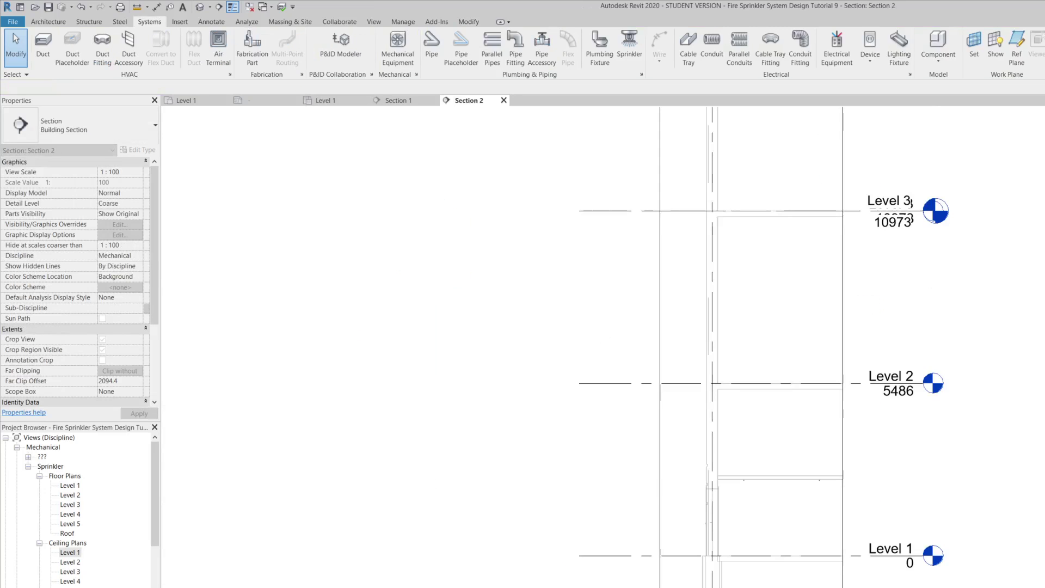
scroll(747, 501, up, 5)
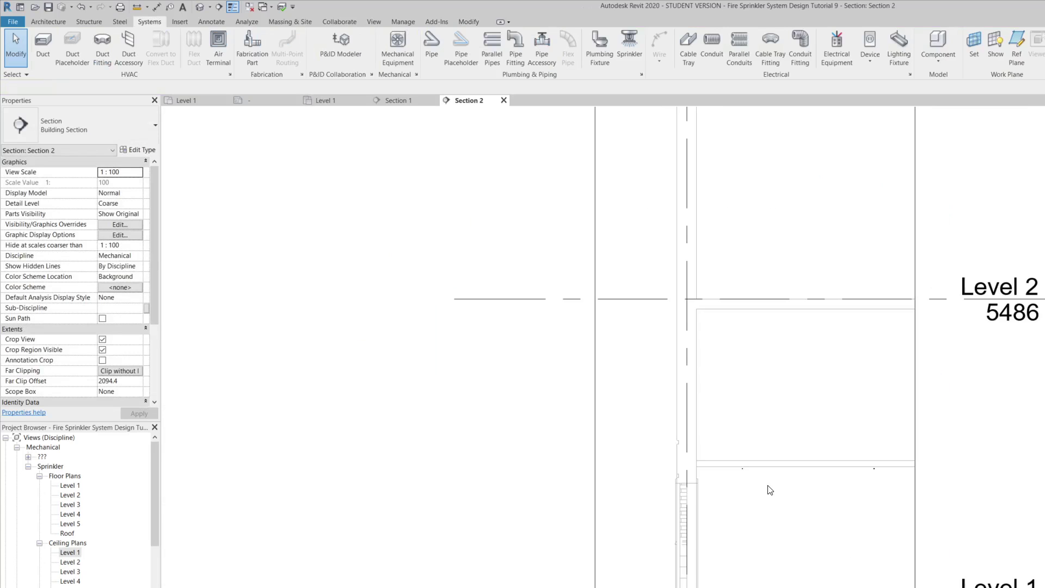
scroll(737, 480, up, 5)
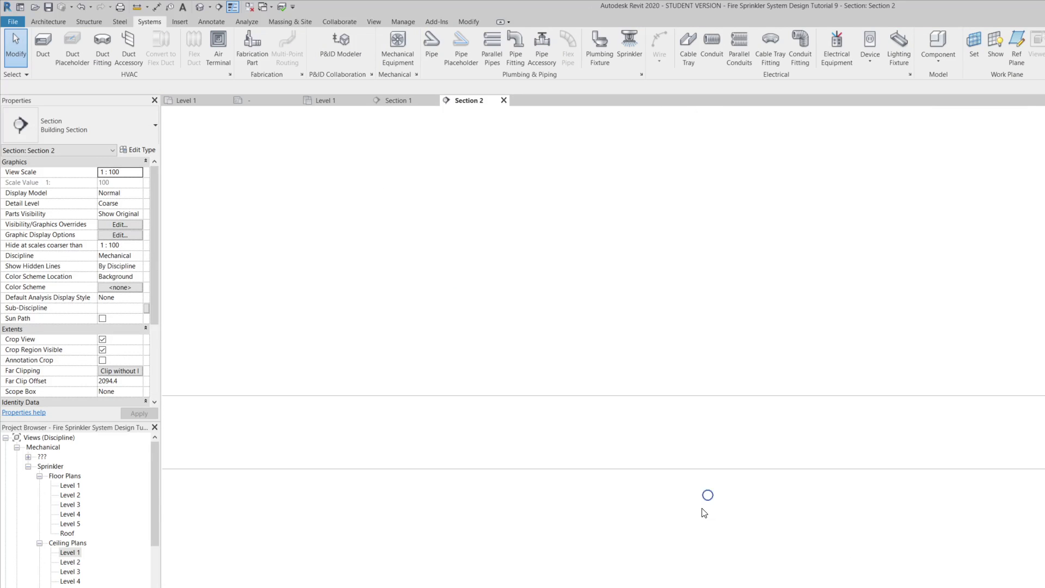
scroll(674, 518, down, 3)
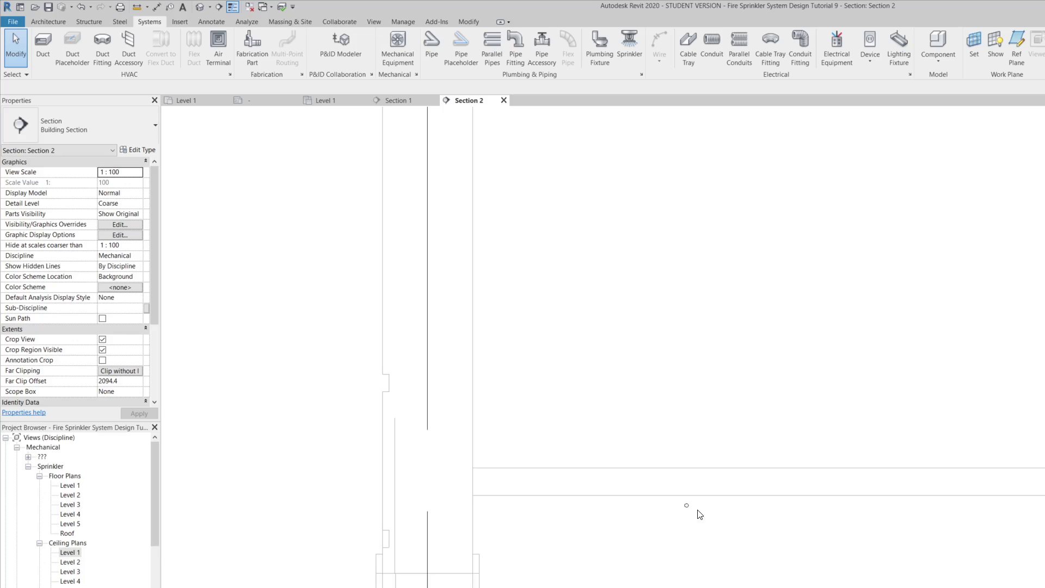
scroll(691, 506, down, 2)
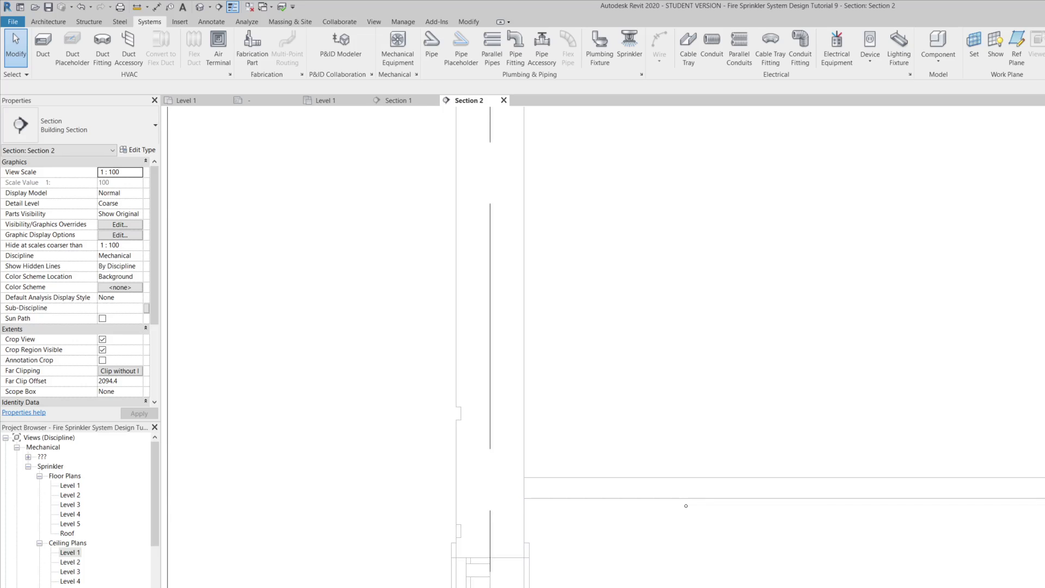
scroll(614, 528, down, 3)
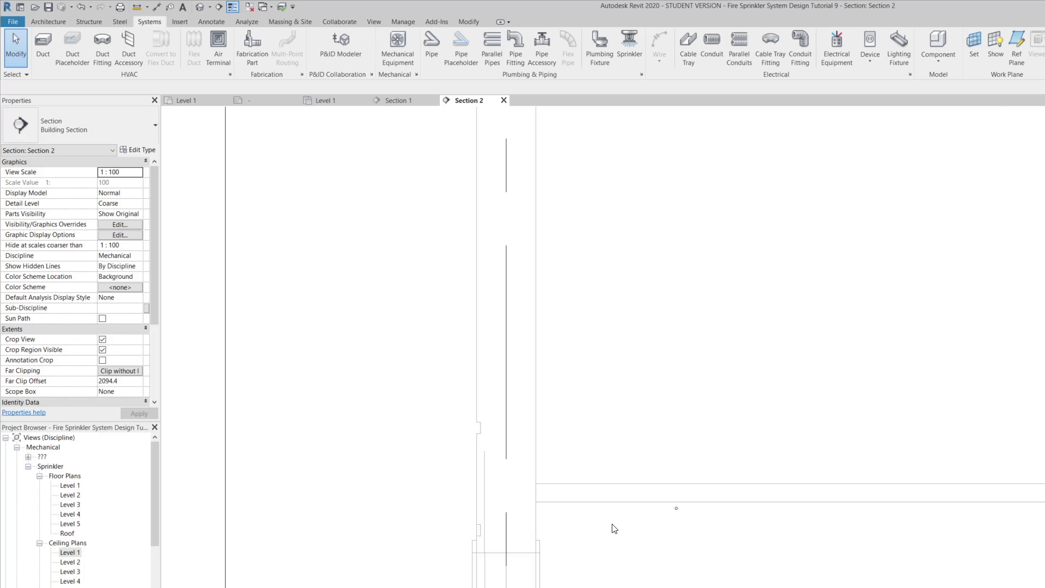
double_click(69, 552)
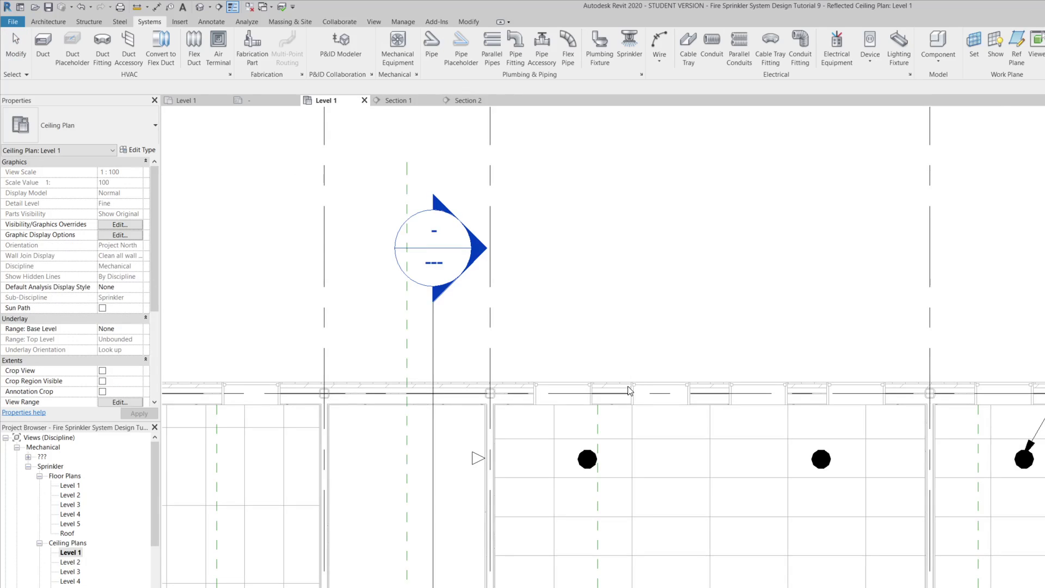
scroll(629, 384, down, 4)
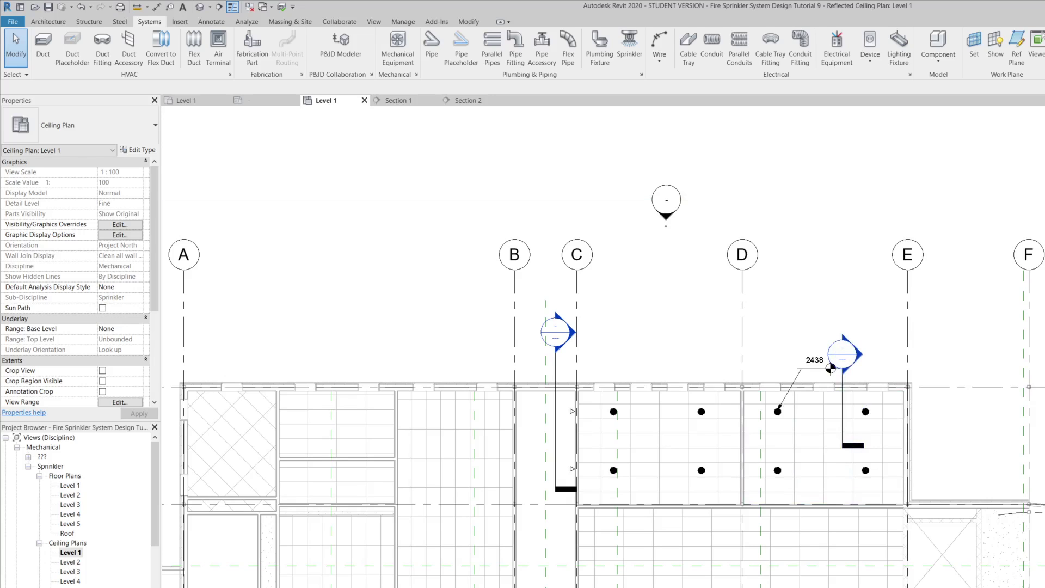
scroll(1034, 261, down, 1)
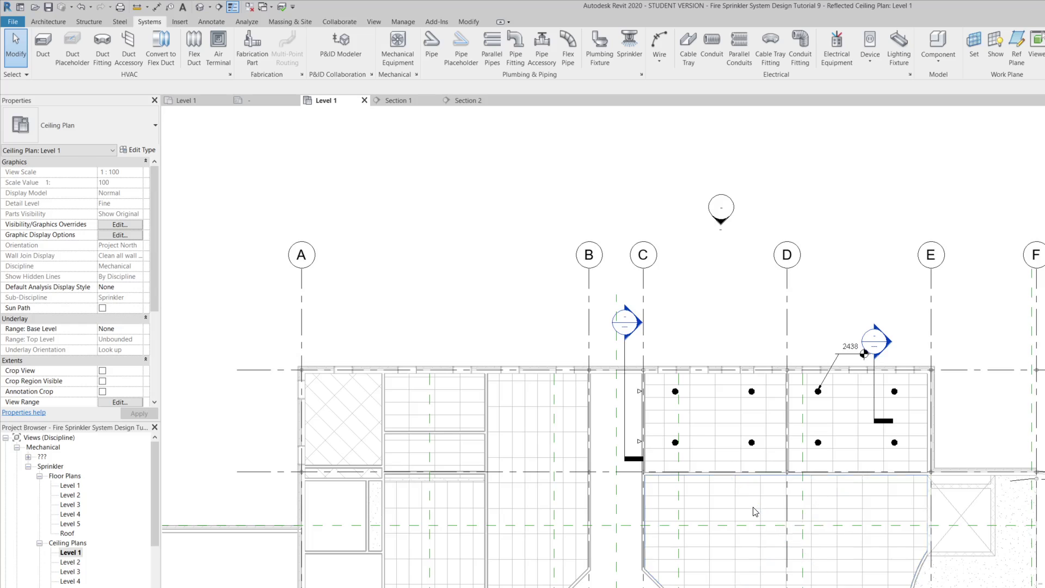
scroll(756, 515, down, 3)
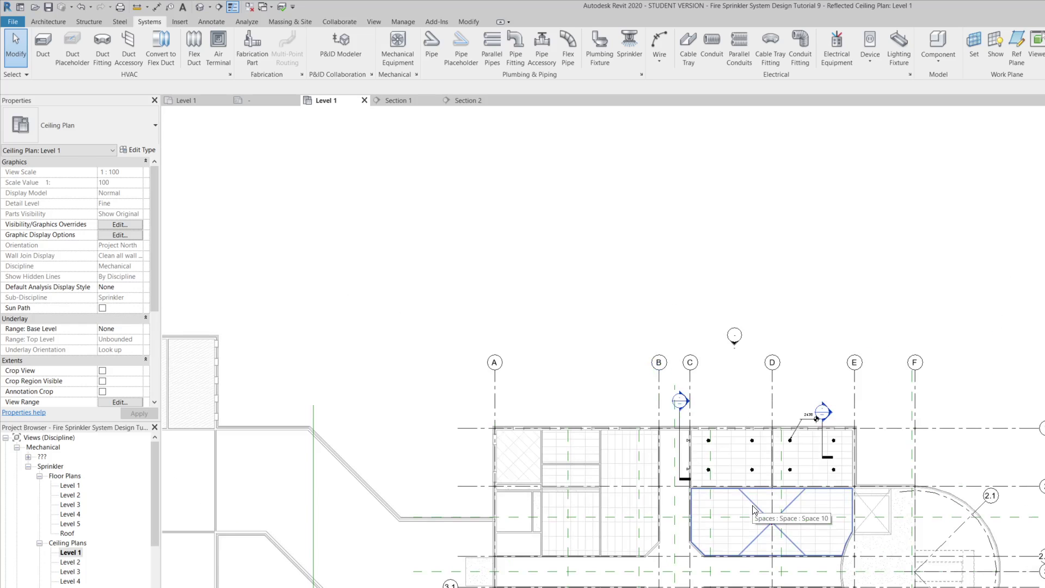